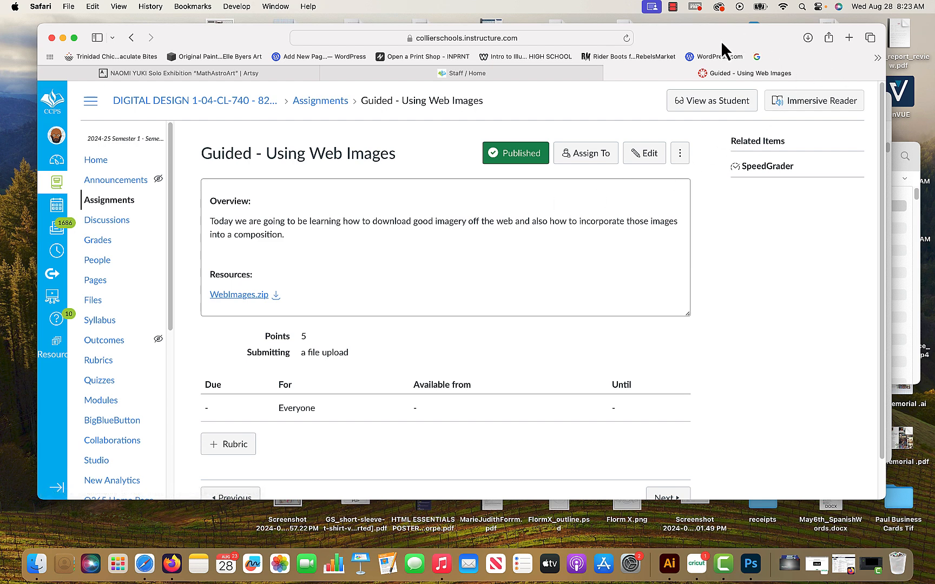
Open Google in a new browser tab and get its search box ready for a query.
{"action": "left_click", "coordinate": [849, 37]}
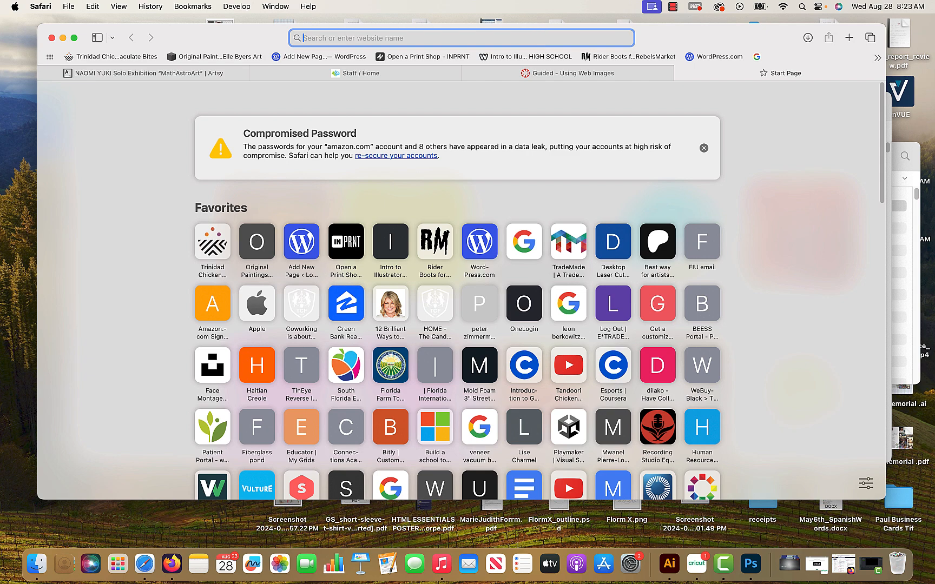
{"action": "type", "text": "google"}
{"action": "key", "text": "Return"}
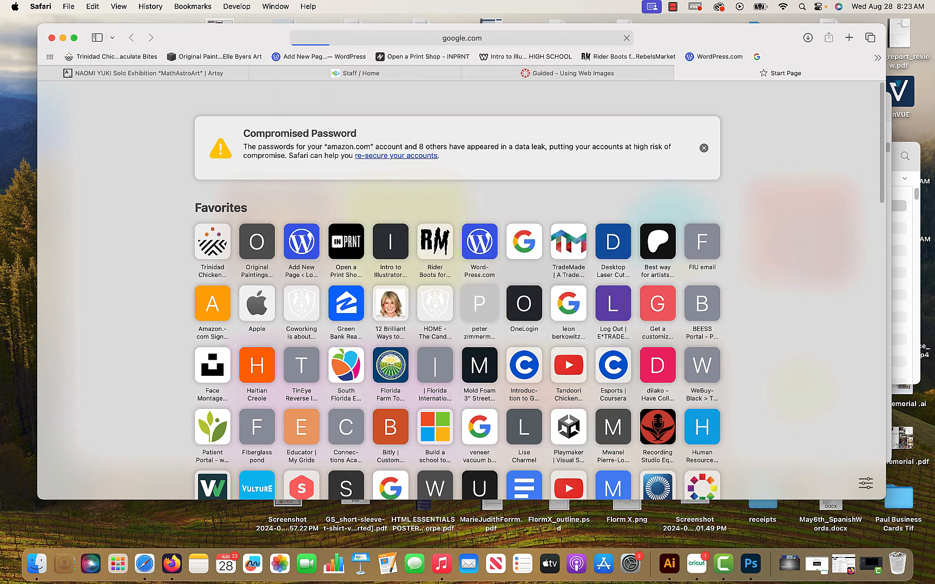
{"action": "left_click", "coordinate": [484, 268]}
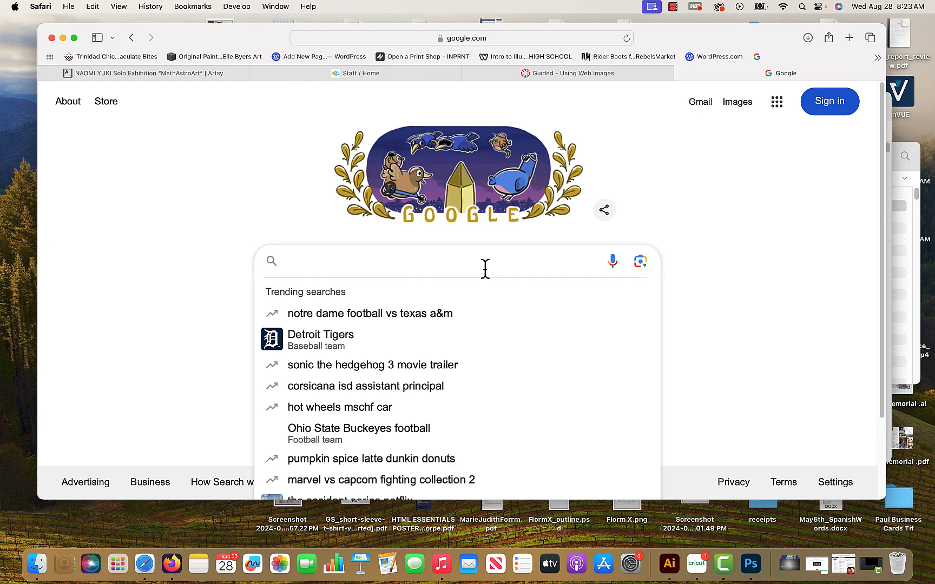
Search Google for "cars" and show the image results.
{"action": "left_click", "coordinate": [333, 337]}
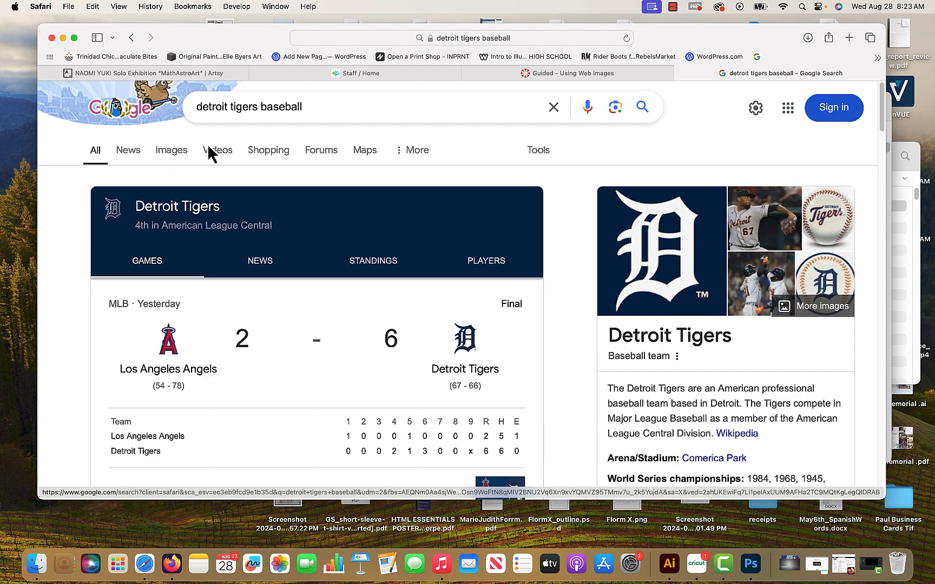
{"action": "triple_click", "coordinate": [312, 105]}
{"action": "type", "text": "car"}
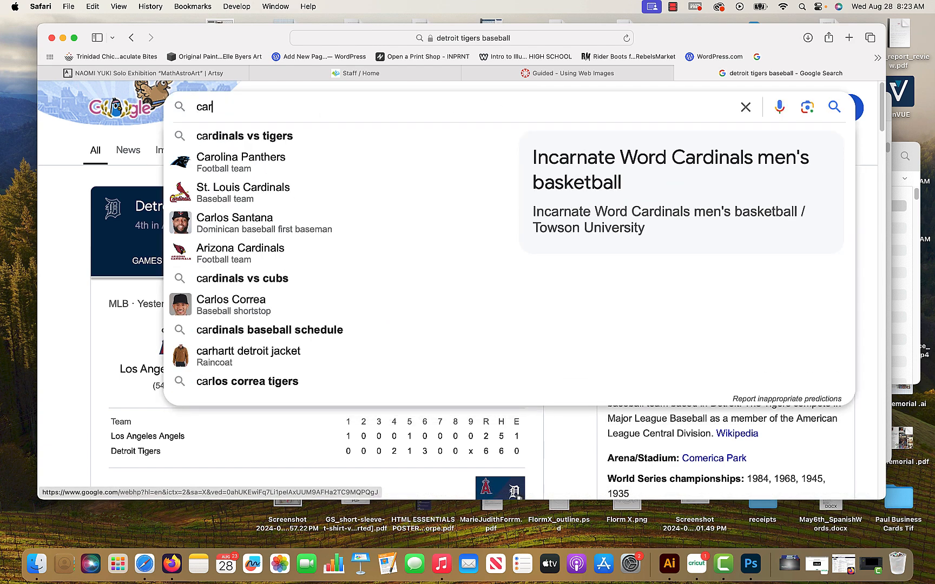
{"action": "type", "text": "s"}
{"action": "key", "text": "Return"}
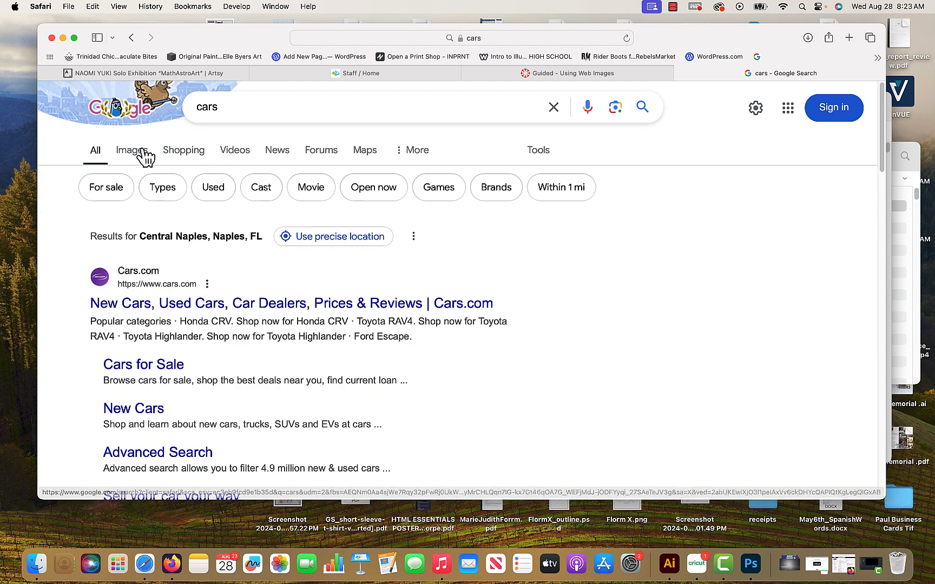
{"action": "left_click", "coordinate": [143, 157]}
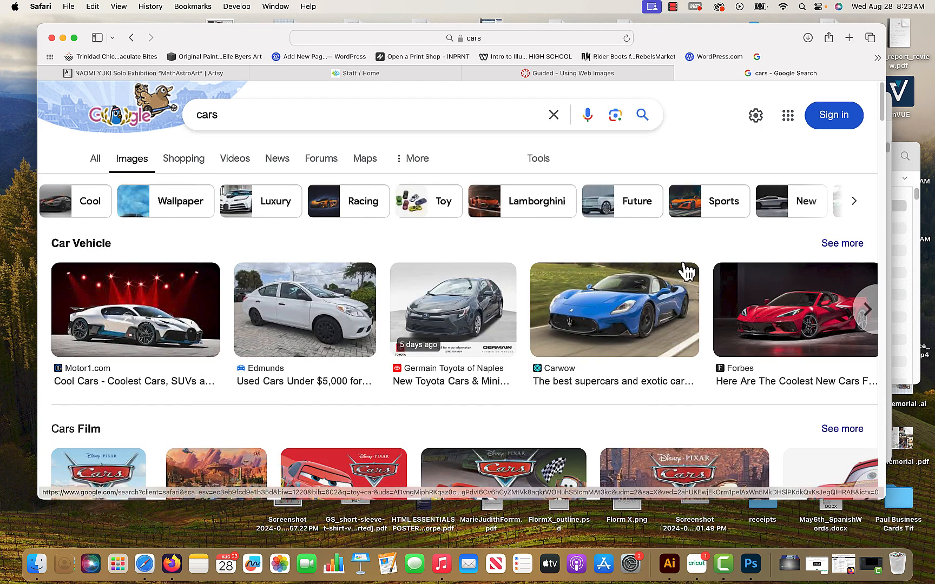
Filter the car image results to the Large size.
{"action": "scroll", "coordinate": [384, 344], "scroll_direction": "down", "scroll_amount": 10}
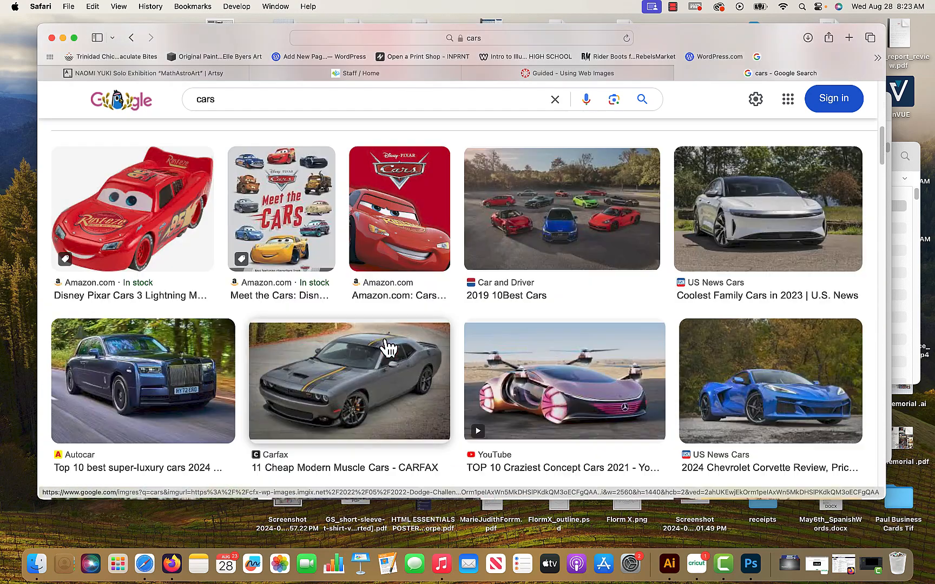
{"action": "scroll", "coordinate": [387, 345], "scroll_direction": "up", "scroll_amount": 10}
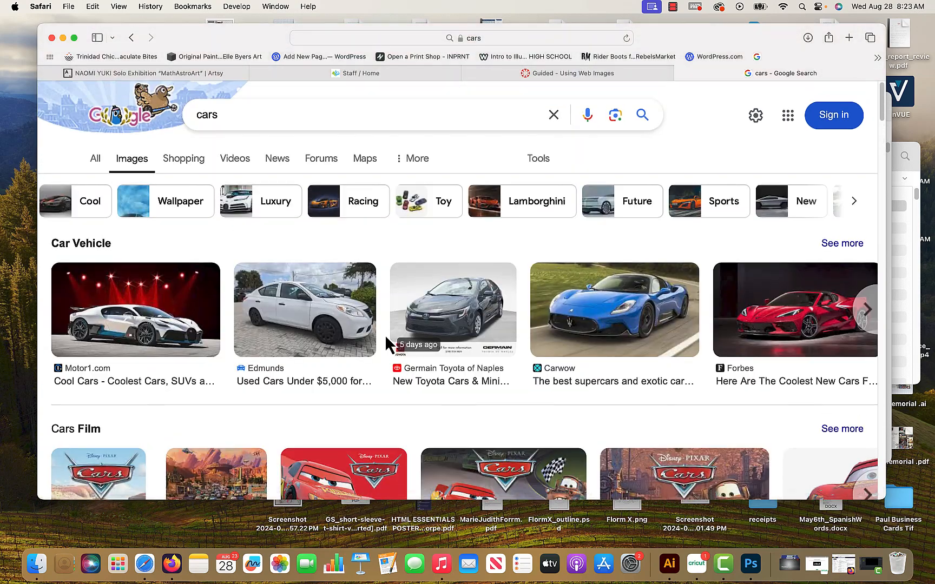
{"action": "left_click", "coordinate": [546, 158]}
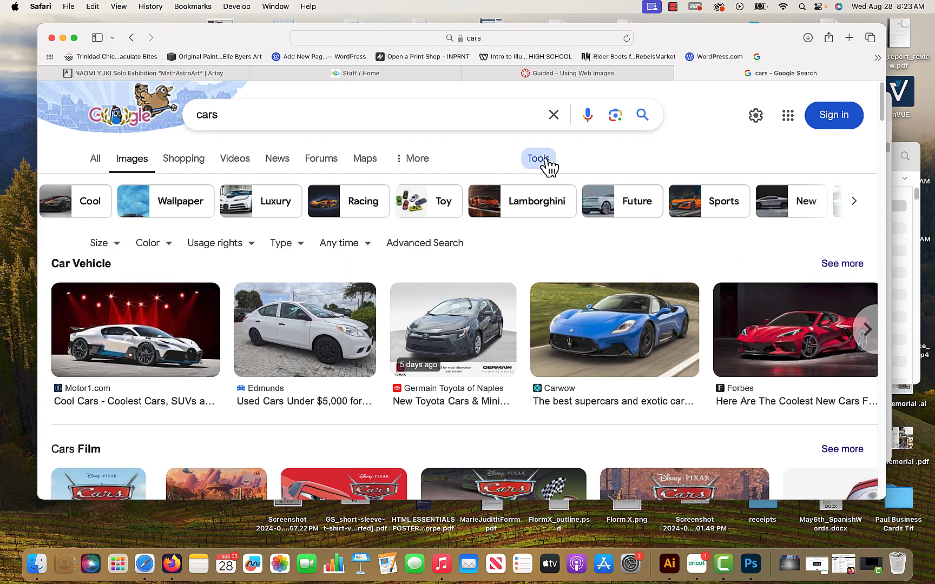
{"action": "left_click", "coordinate": [116, 244]}
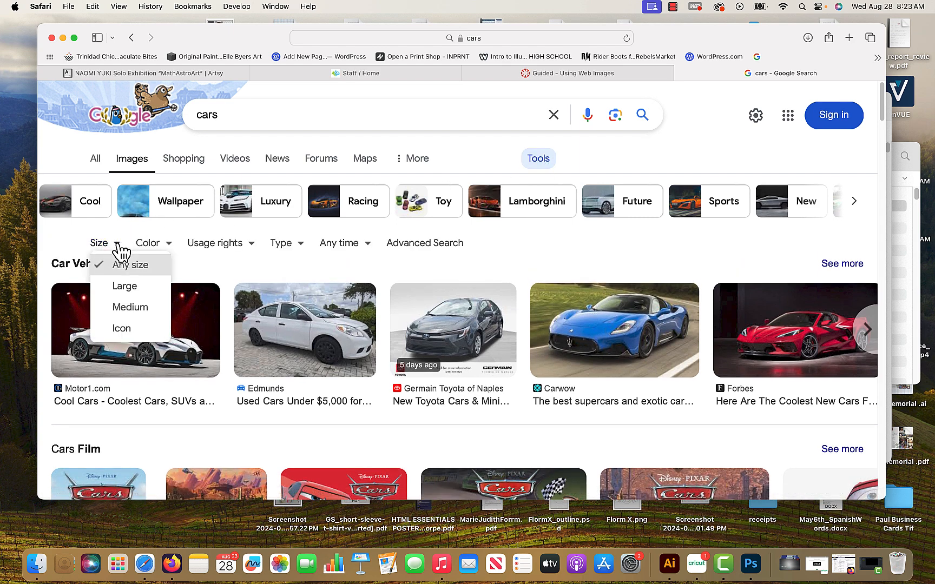
{"action": "left_click", "coordinate": [131, 288]}
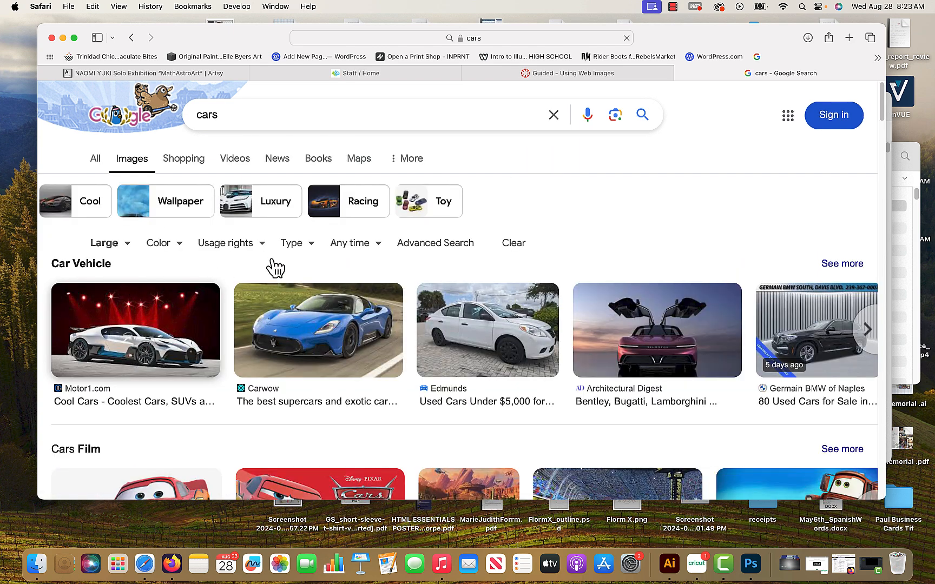
Review the available Type and Usage rights filter options for the car images without changing them.
{"action": "left_click", "coordinate": [313, 244]}
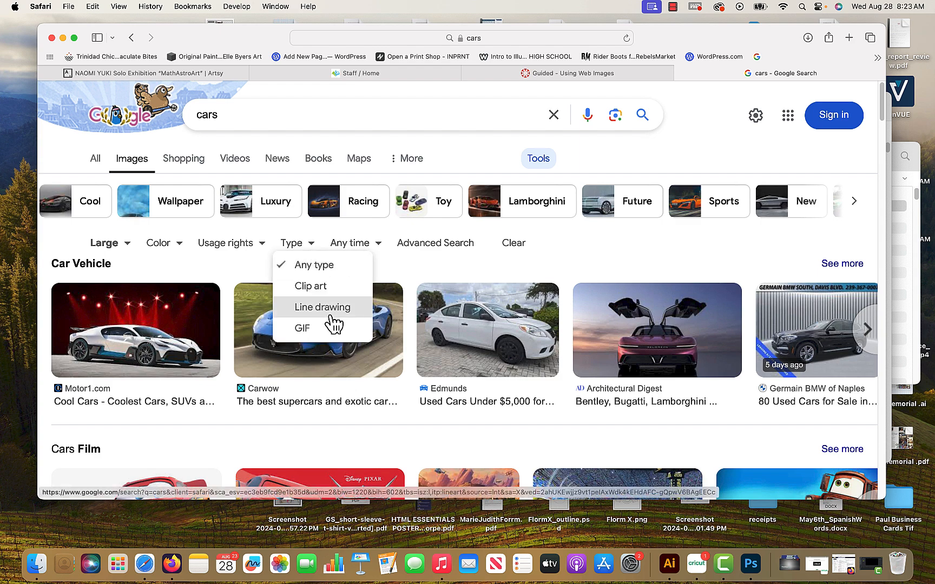
{"action": "left_click", "coordinate": [242, 247]}
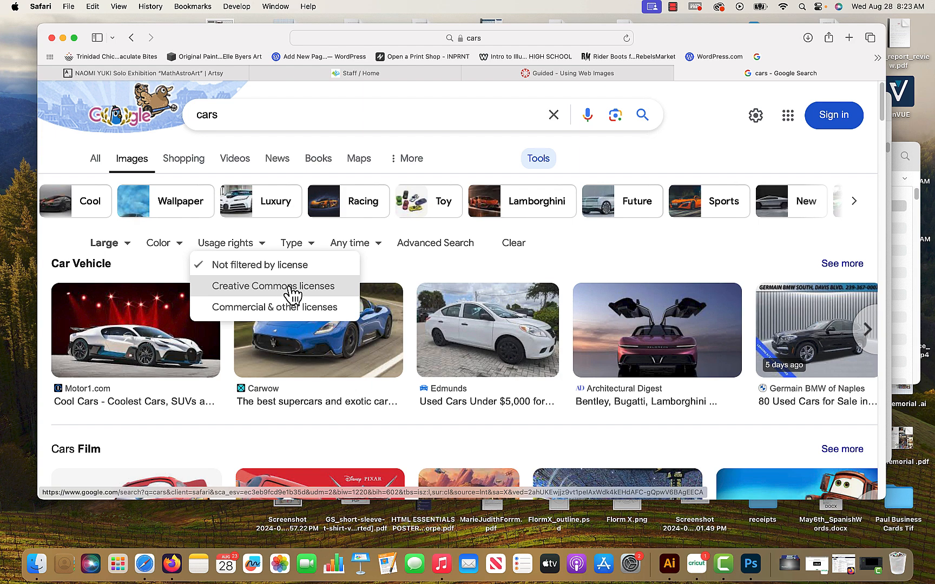
{"action": "left_click", "coordinate": [557, 263]}
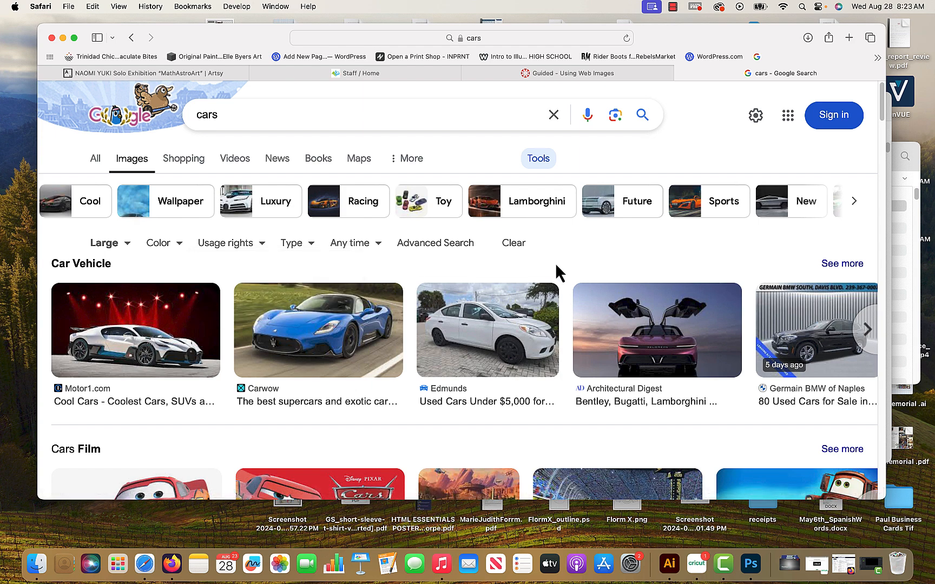
Browse through the large car image results to compare the available pictures.
{"action": "scroll", "coordinate": [541, 282], "scroll_direction": "down", "scroll_amount": 1}
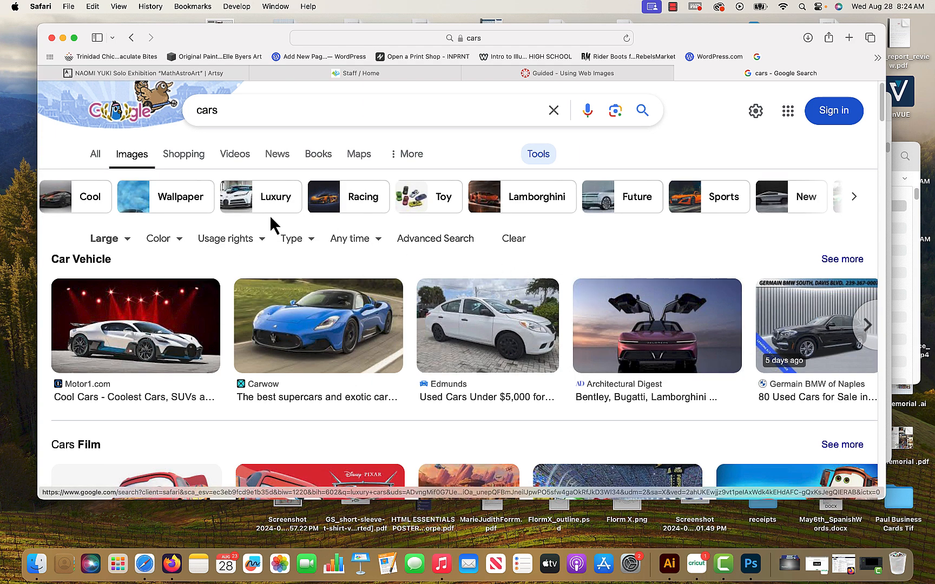
{"action": "scroll", "coordinate": [392, 313], "scroll_direction": "down", "scroll_amount": 6}
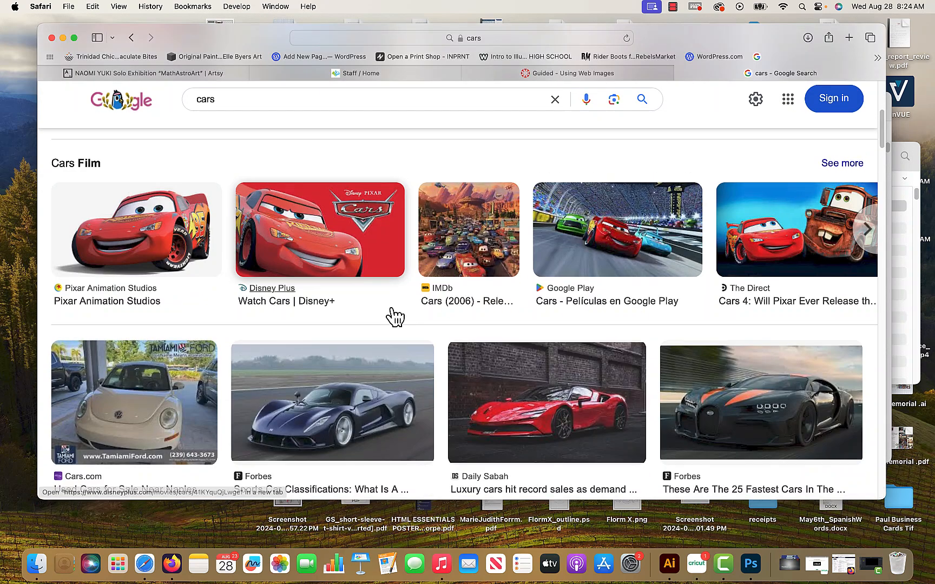
{"action": "scroll", "coordinate": [394, 316], "scroll_direction": "down", "scroll_amount": 5}
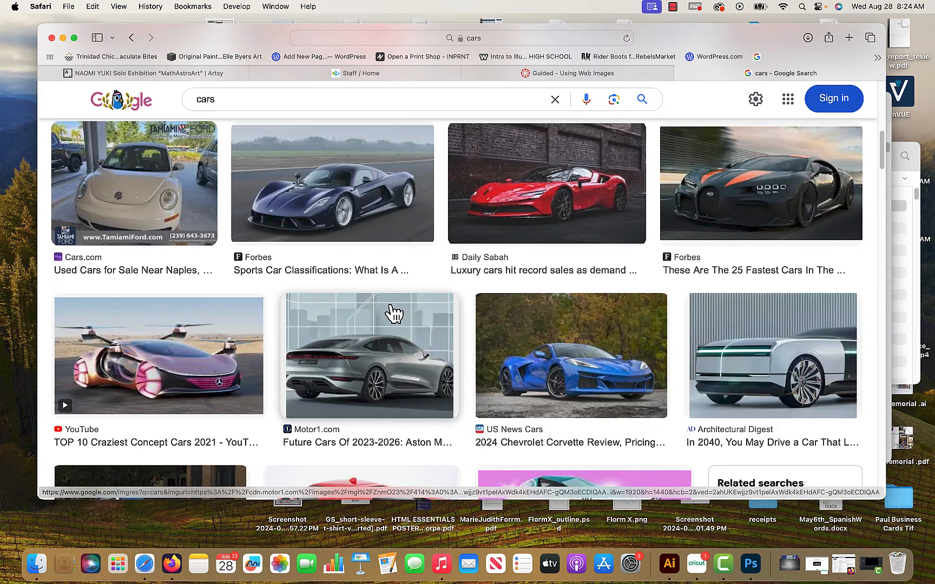
{"action": "scroll", "coordinate": [393, 313], "scroll_direction": "down", "scroll_amount": 3}
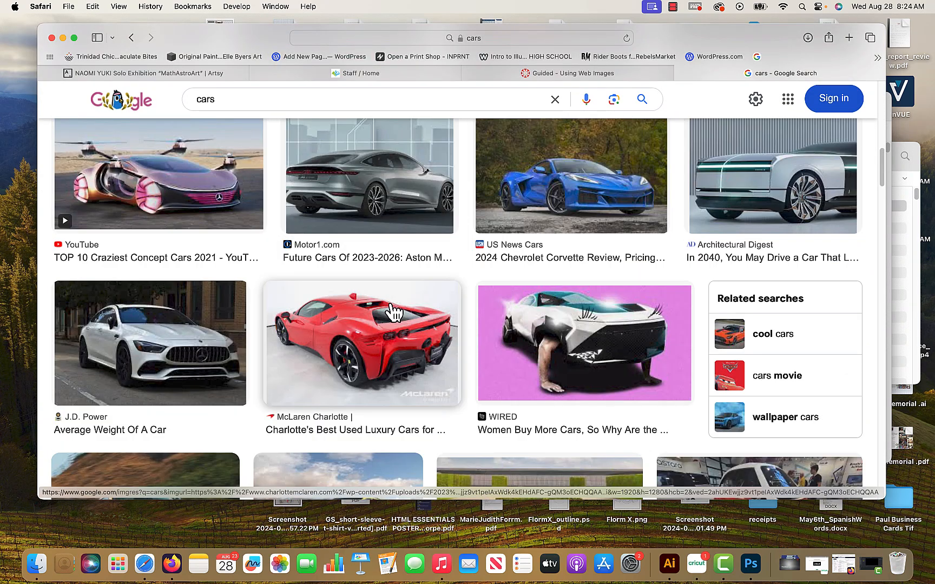
{"action": "scroll", "coordinate": [394, 313], "scroll_direction": "down", "scroll_amount": 3}
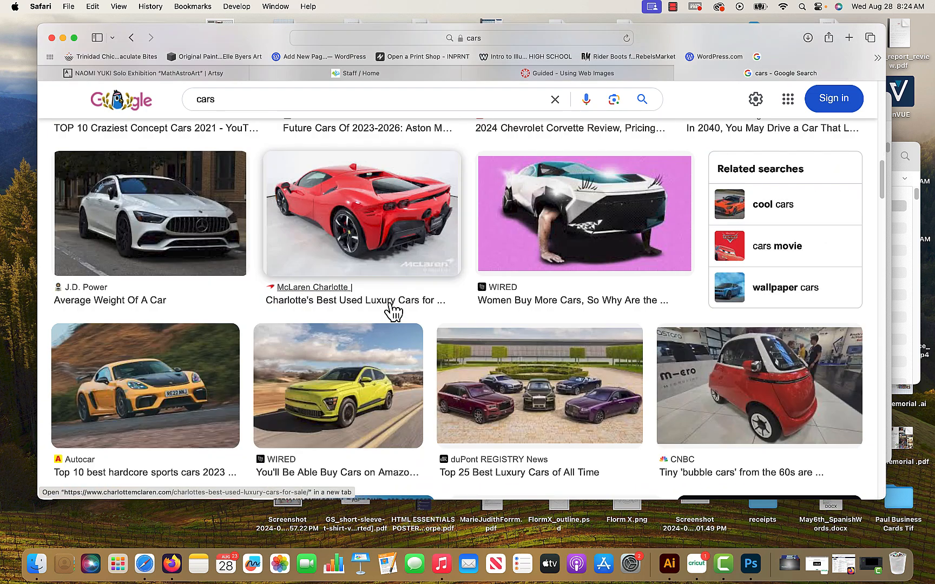
{"action": "scroll", "coordinate": [394, 313], "scroll_direction": "down", "scroll_amount": 14}
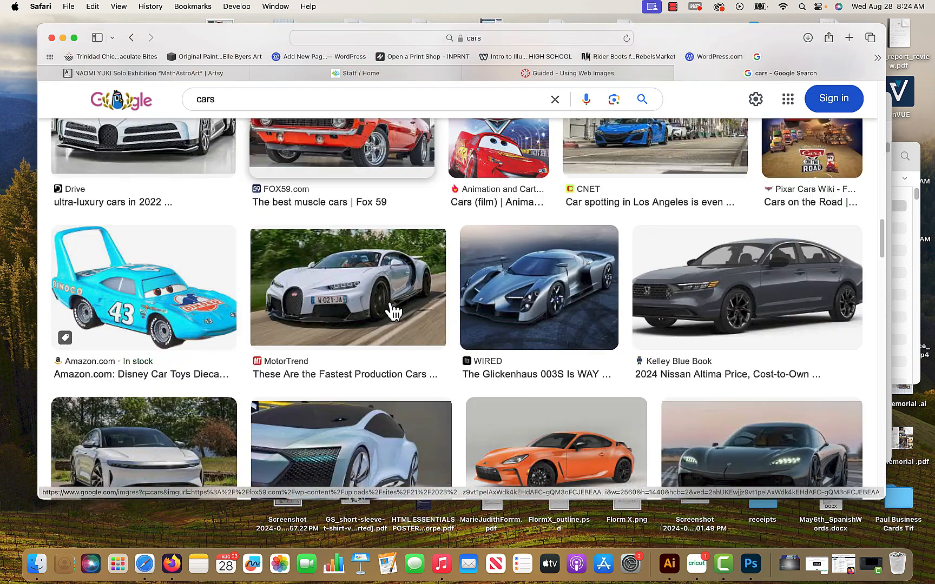
{"action": "scroll", "coordinate": [432, 313], "scroll_direction": "down", "scroll_amount": 3}
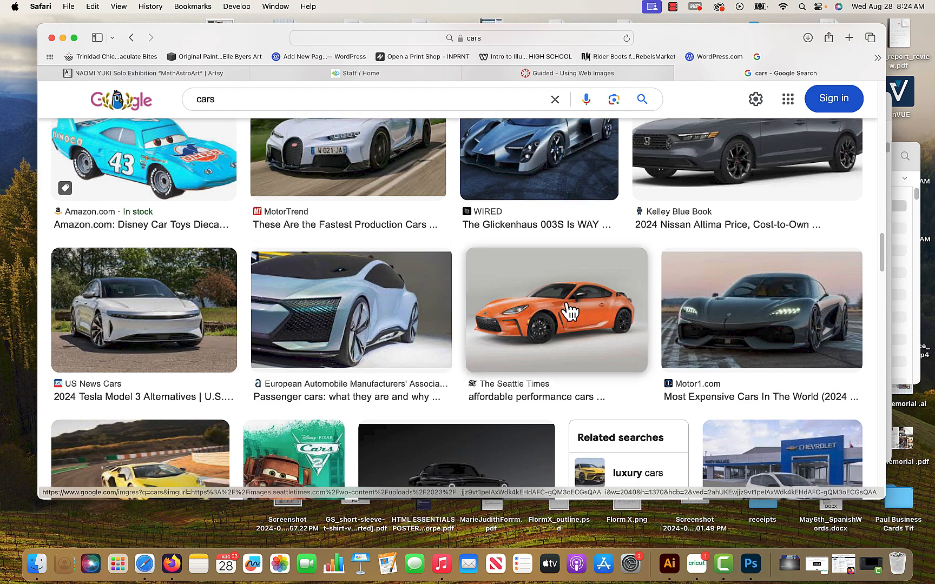
{"action": "scroll", "coordinate": [552, 318], "scroll_direction": "down", "scroll_amount": 3}
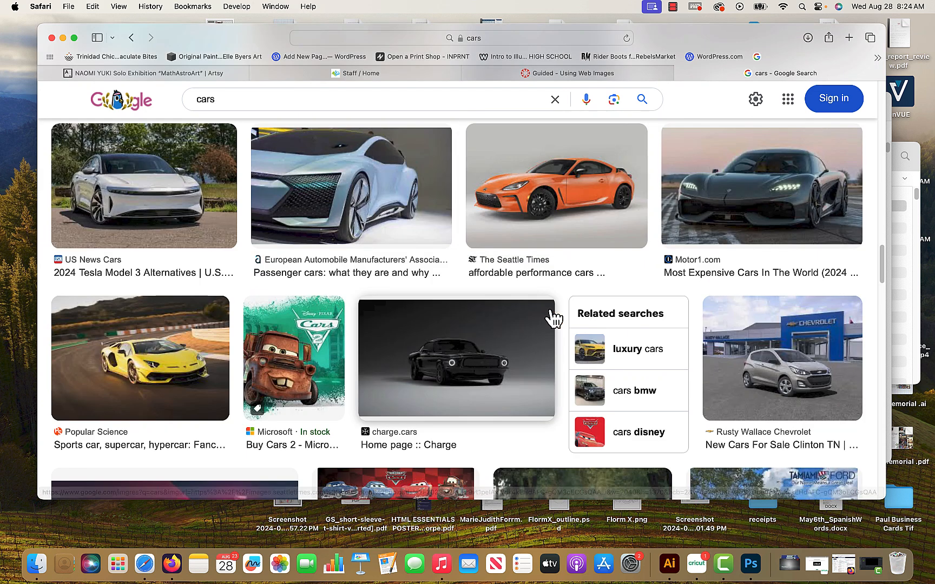
{"action": "scroll", "coordinate": [553, 318], "scroll_direction": "down", "scroll_amount": 3}
{"action": "scroll", "coordinate": [553, 318], "scroll_direction": "down", "scroll_amount": 5}
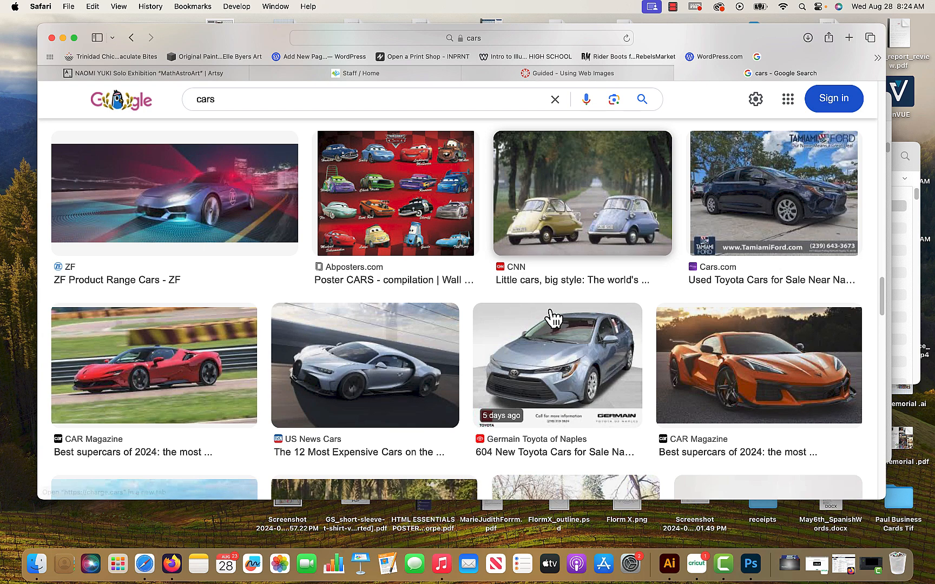
{"action": "scroll", "coordinate": [552, 318], "scroll_direction": "down", "scroll_amount": 5}
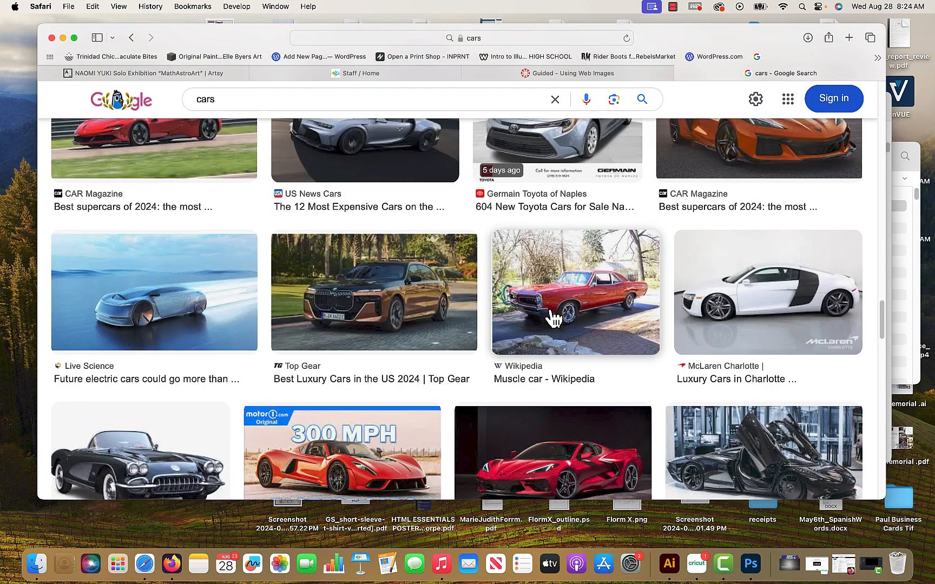
{"action": "scroll", "coordinate": [553, 318], "scroll_direction": "down", "scroll_amount": 8}
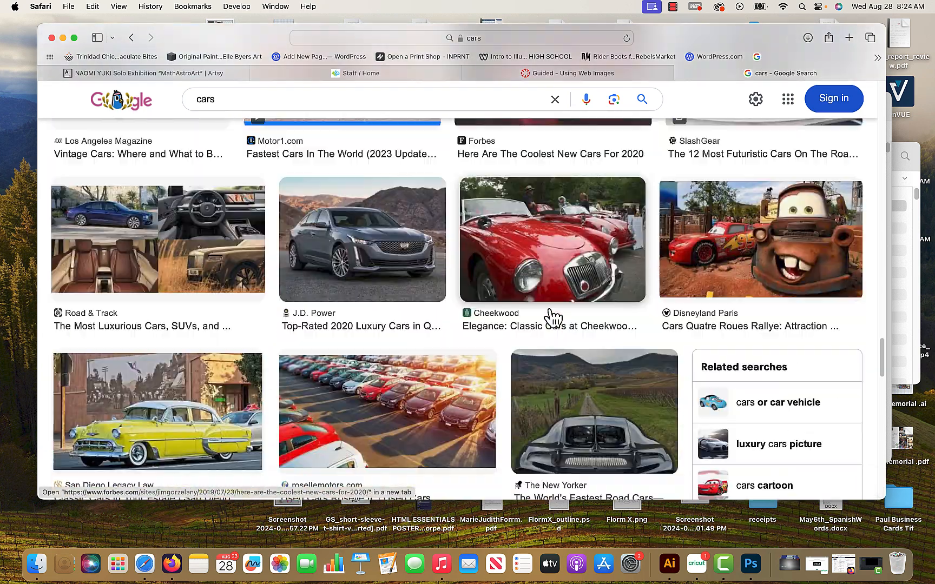
{"action": "scroll", "coordinate": [553, 318], "scroll_direction": "down", "scroll_amount": 10}
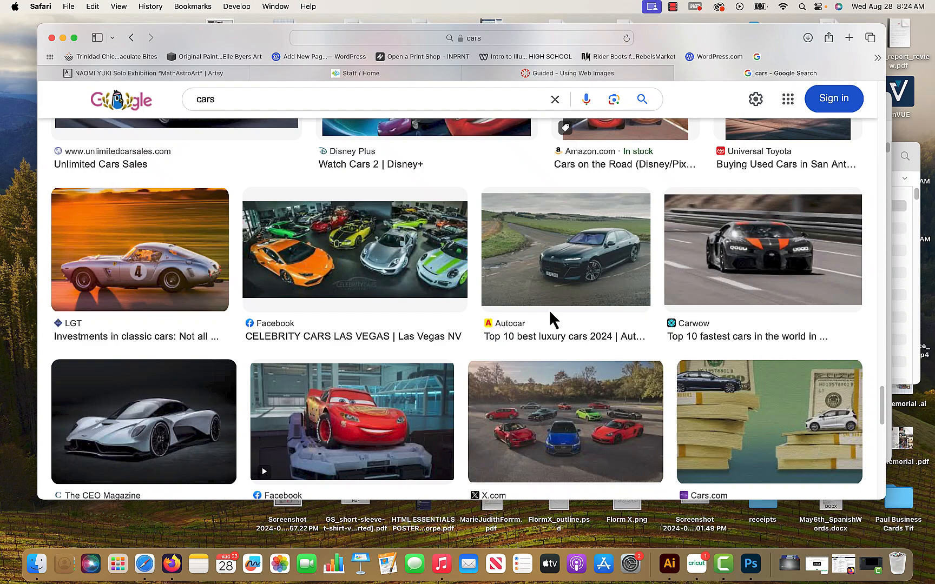
{"action": "scroll", "coordinate": [549, 309], "scroll_direction": "down", "scroll_amount": 8}
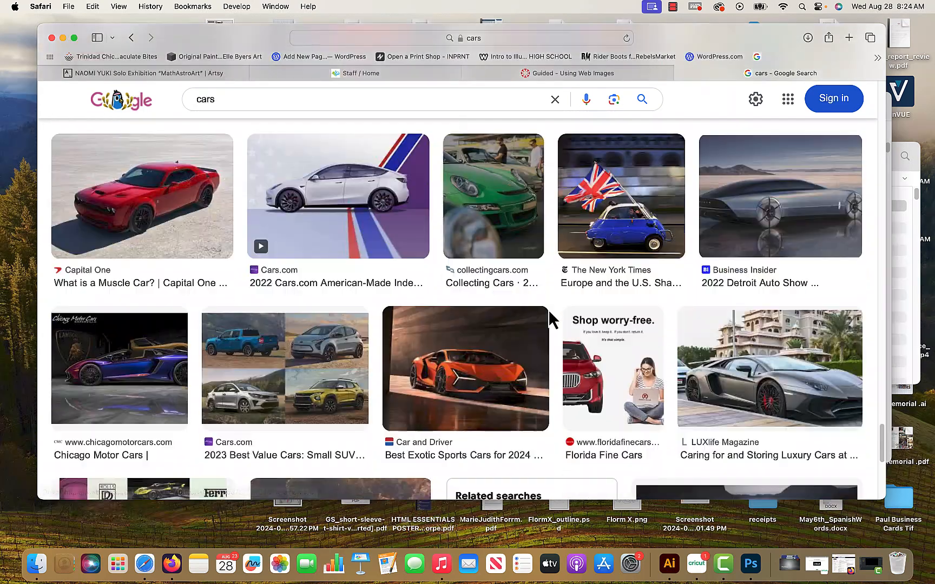
{"action": "scroll", "coordinate": [549, 311], "scroll_direction": "down", "scroll_amount": 4}
{"action": "scroll", "coordinate": [550, 313], "scroll_direction": "up", "scroll_amount": 8}
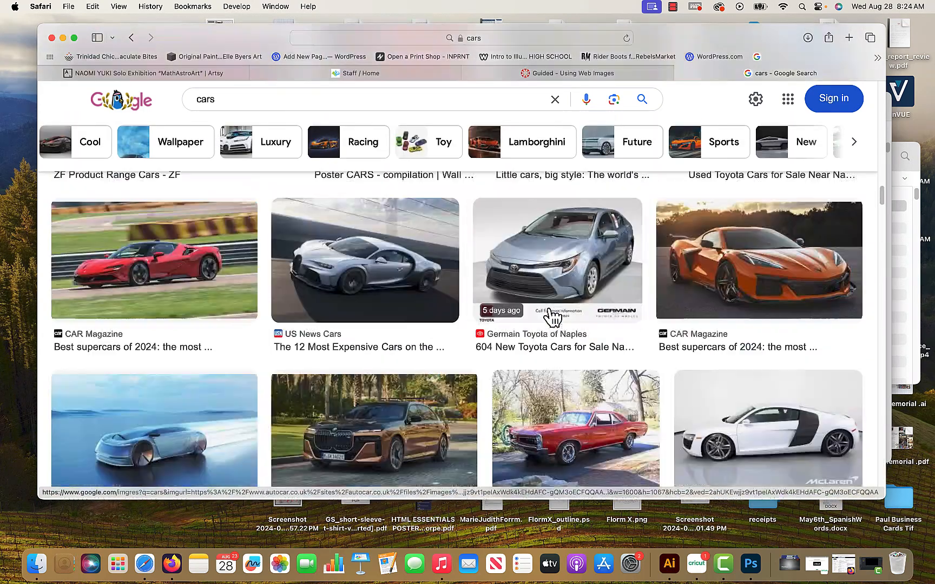
Narrow the results to Lamborghini cars and open the preview of WIRED's blue Aventador S Roadster image.
{"action": "scroll", "coordinate": [552, 317], "scroll_direction": "down", "scroll_amount": 5}
{"action": "left_click", "coordinate": [524, 143]}
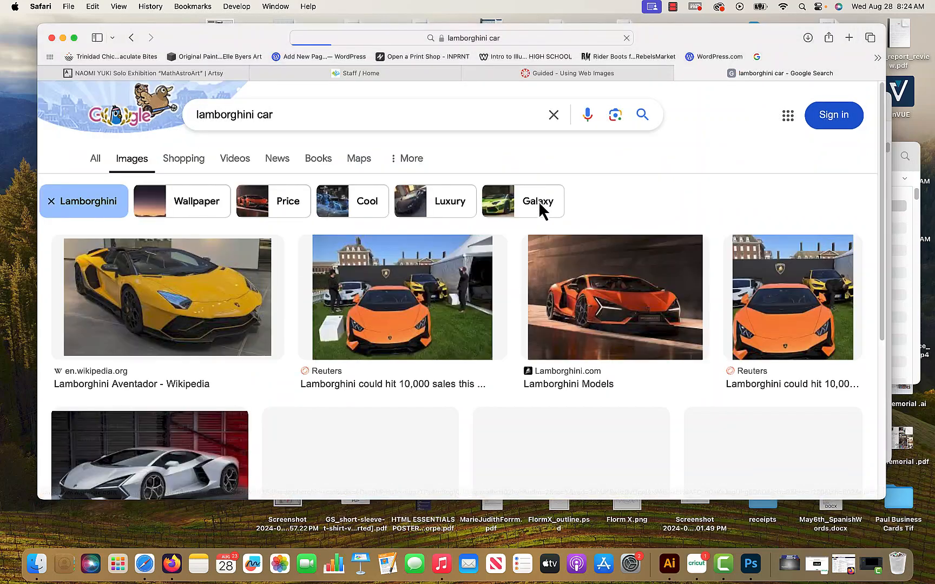
{"action": "scroll", "coordinate": [527, 266], "scroll_direction": "down", "scroll_amount": 3}
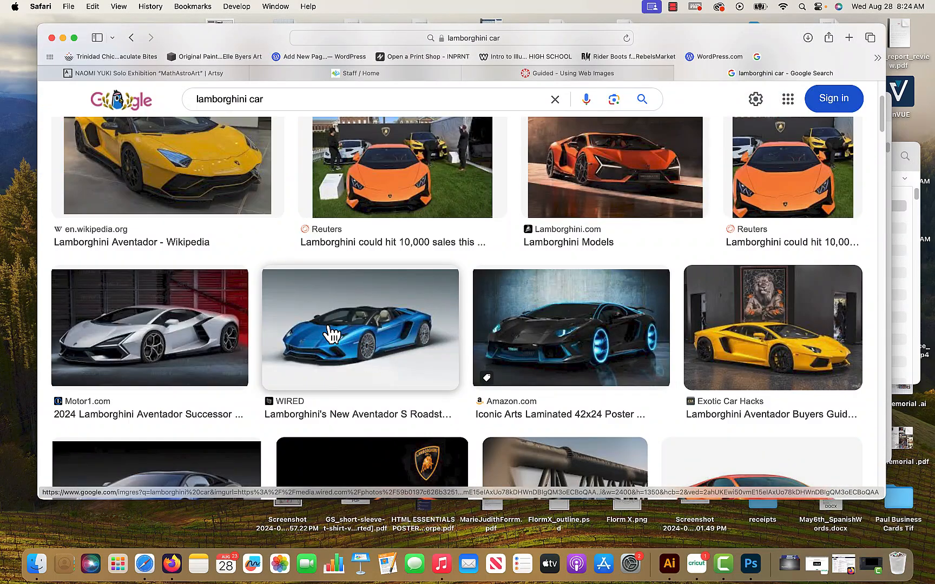
{"action": "scroll", "coordinate": [565, 390], "scroll_direction": "down", "scroll_amount": 3}
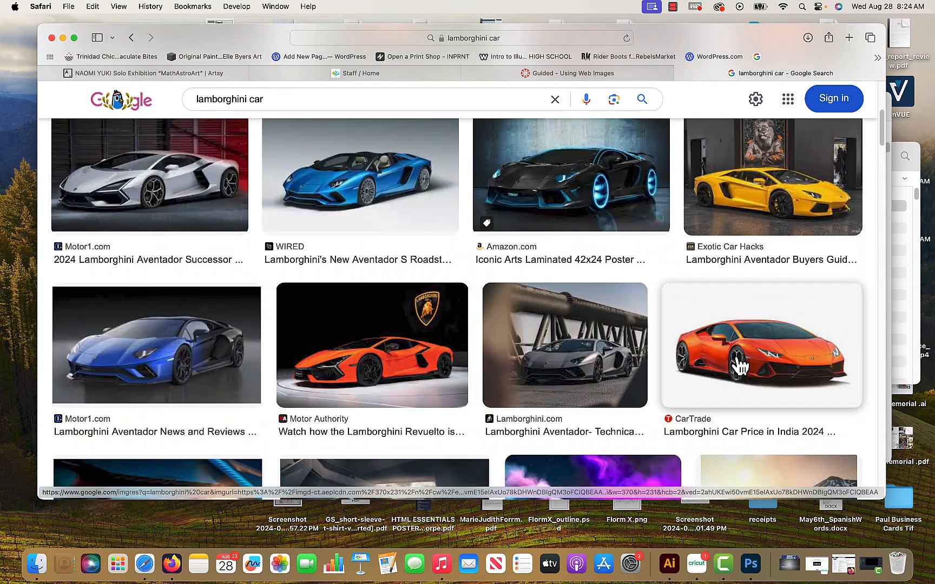
{"action": "left_click", "coordinate": [372, 206]}
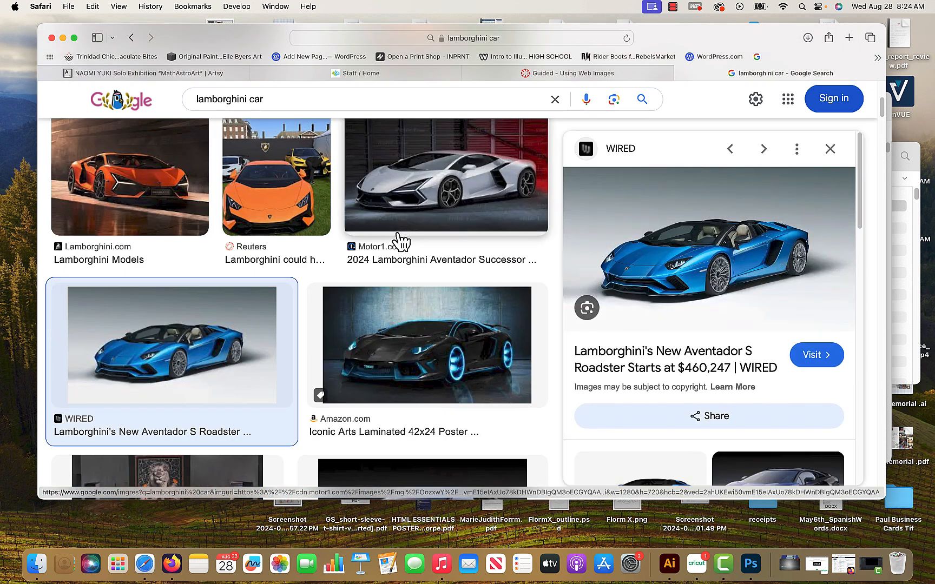
Open the WIRED article that hosts the blue Aventador S Roadster image.
{"action": "right_click", "coordinate": [236, 335]}
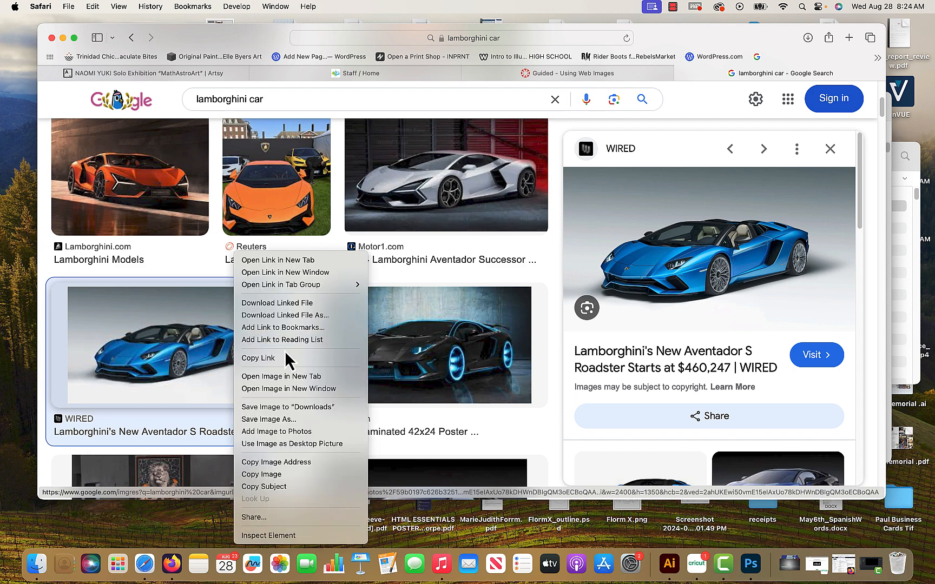
{"action": "left_click", "coordinate": [806, 357]}
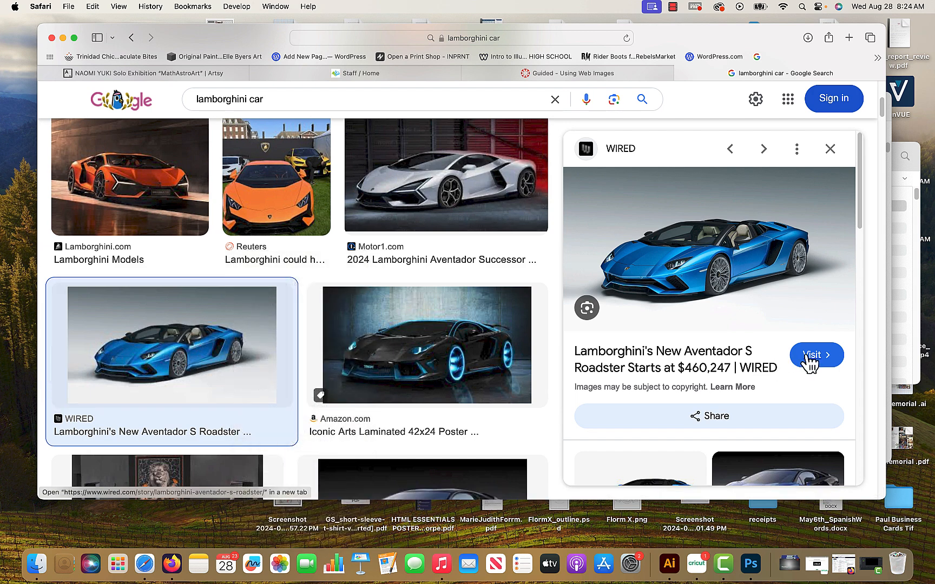
{"action": "left_click", "coordinate": [810, 358]}
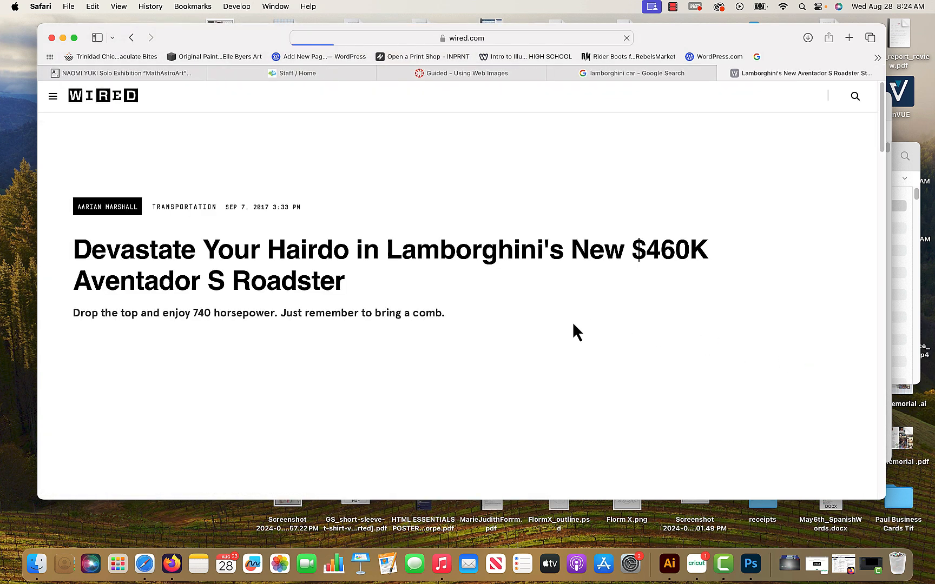
Save the article's blue car photo to the Downloads folder as Lamborghini-Aventador-Roadster-TA.jpg.webp.
{"action": "scroll", "coordinate": [403, 312], "scroll_direction": "down", "scroll_amount": 5}
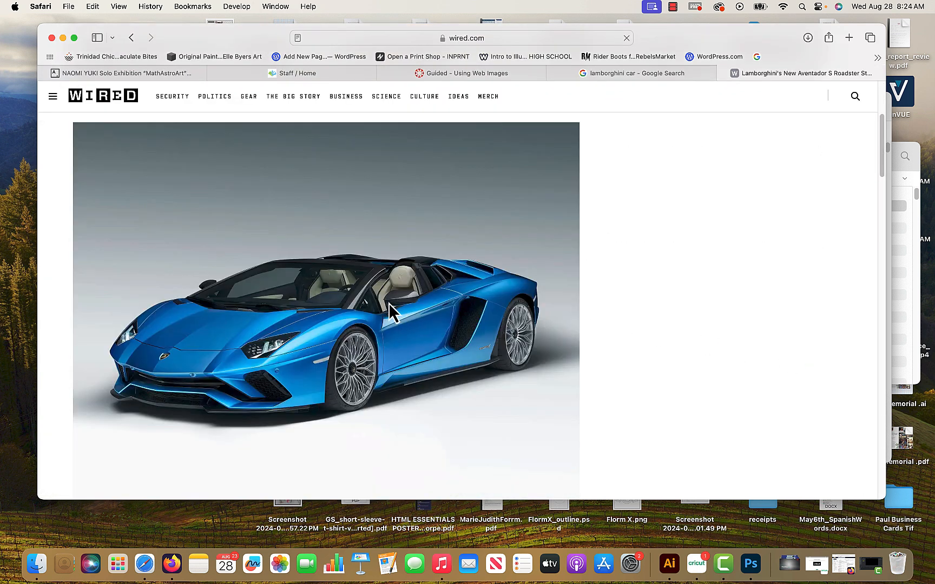
{"action": "right_click", "coordinate": [361, 287]}
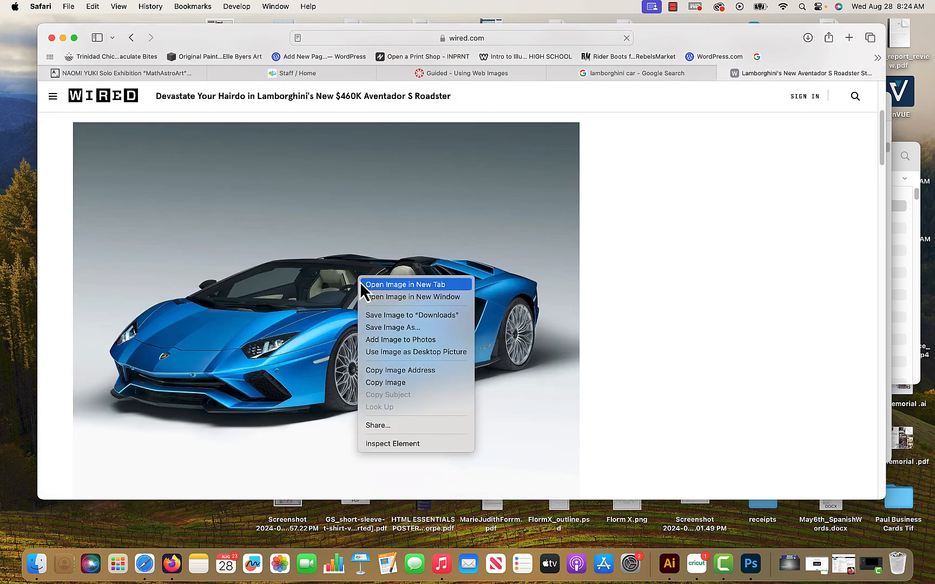
{"action": "left_click", "coordinate": [402, 330]}
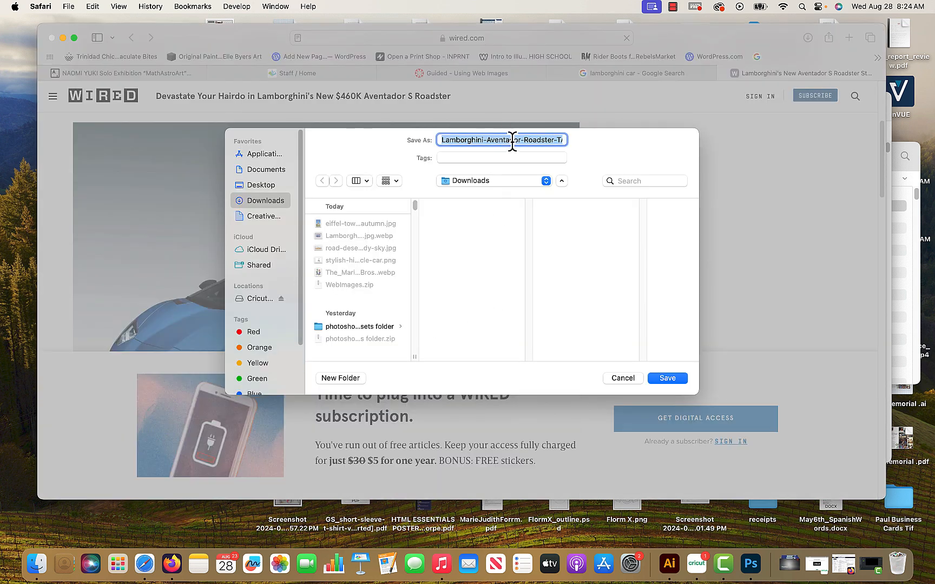
{"action": "left_click_drag", "start_coordinate": [511, 142], "coordinate": [627, 146]}
{"action": "left_click_drag", "start_coordinate": [557, 145], "coordinate": [549, 143]}
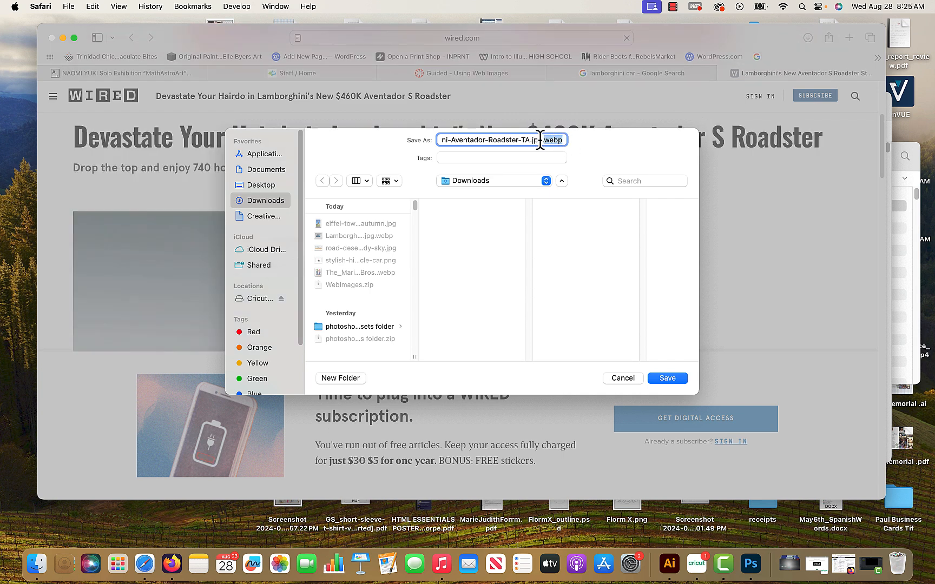
{"action": "left_click", "coordinate": [539, 142]}
{"action": "left_click", "coordinate": [671, 378]}
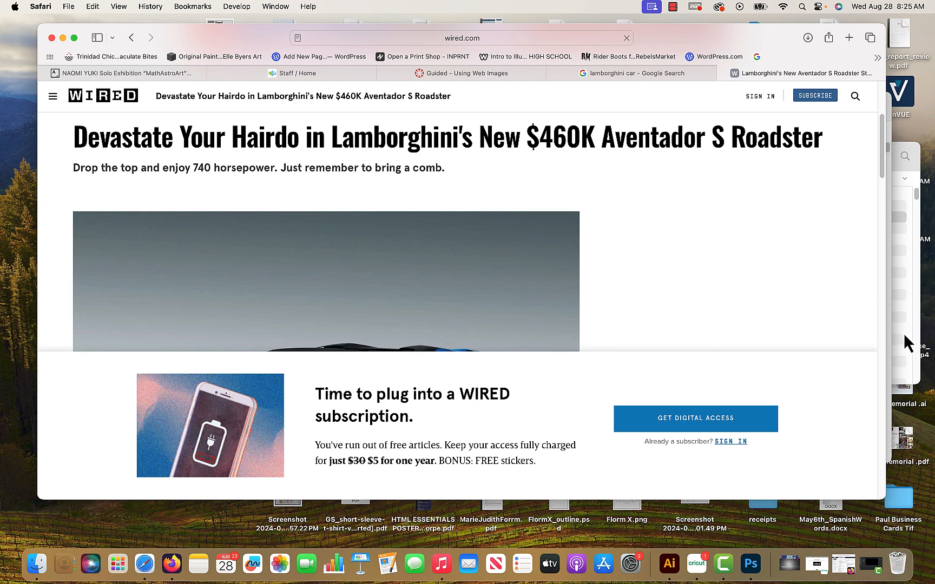
{"action": "left_click", "coordinate": [672, 6]}
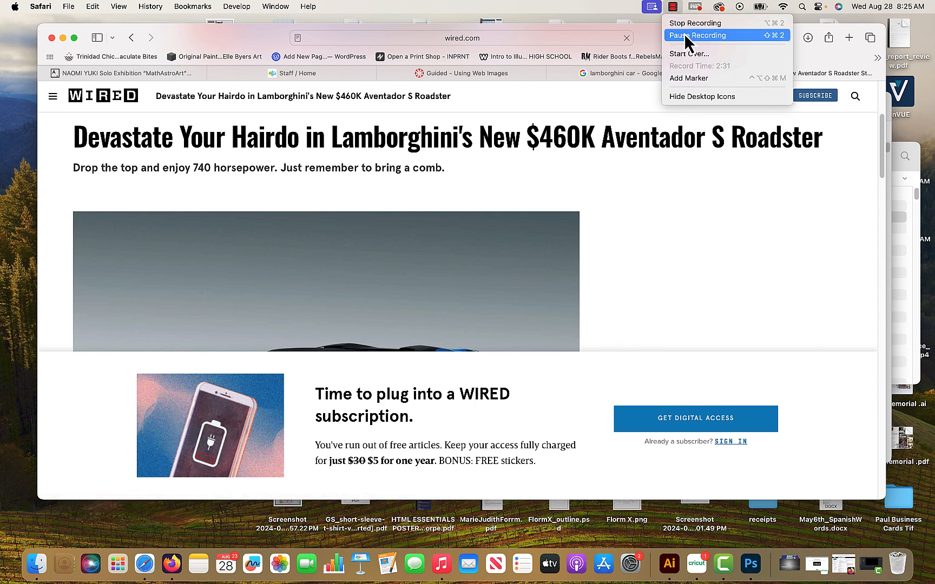
{"action": "left_click", "coordinate": [684, 35]}
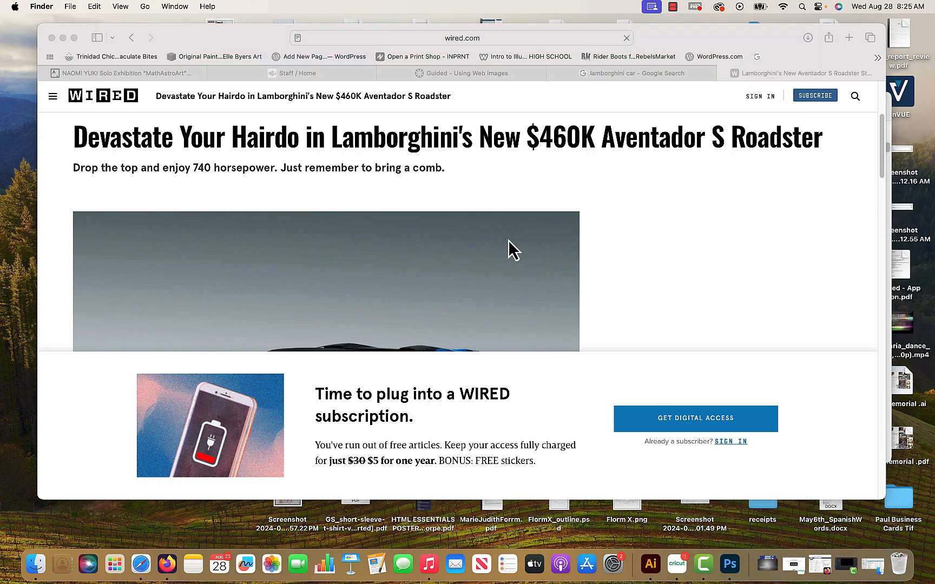
Minimize the browser window and open the Downloads folder in Finder.
{"action": "left_click", "coordinate": [659, 36]}
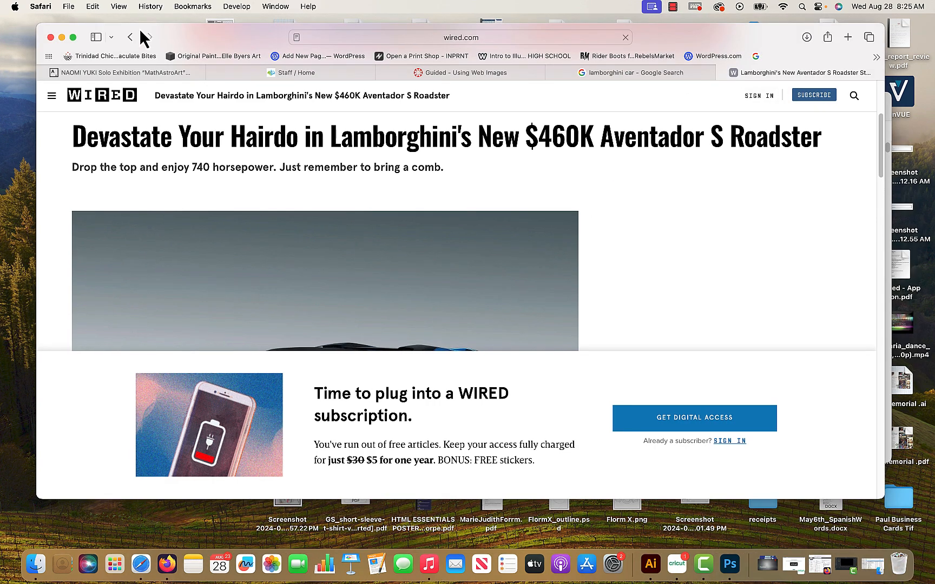
{"action": "left_click", "coordinate": [62, 37]}
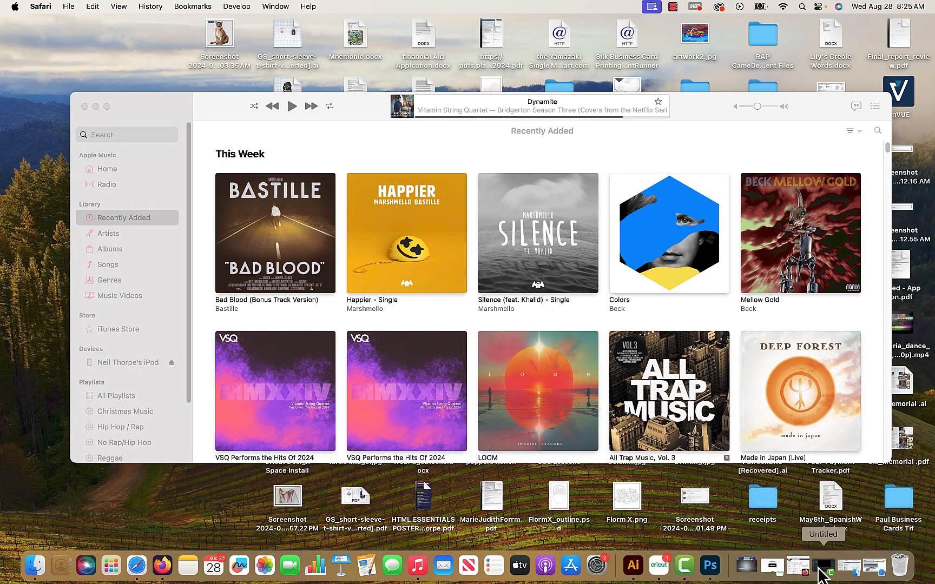
{"action": "right_click", "coordinate": [753, 566]}
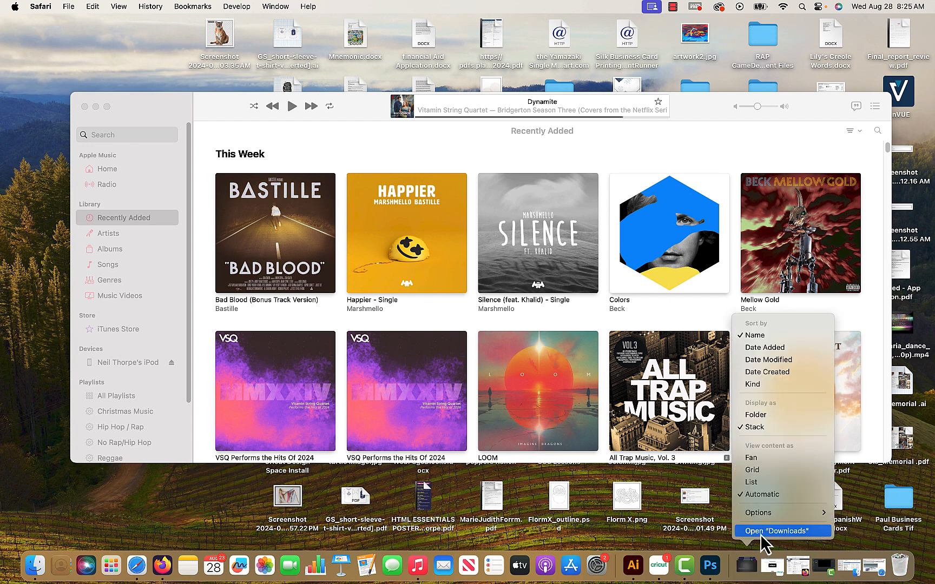
{"action": "left_click", "coordinate": [761, 532]}
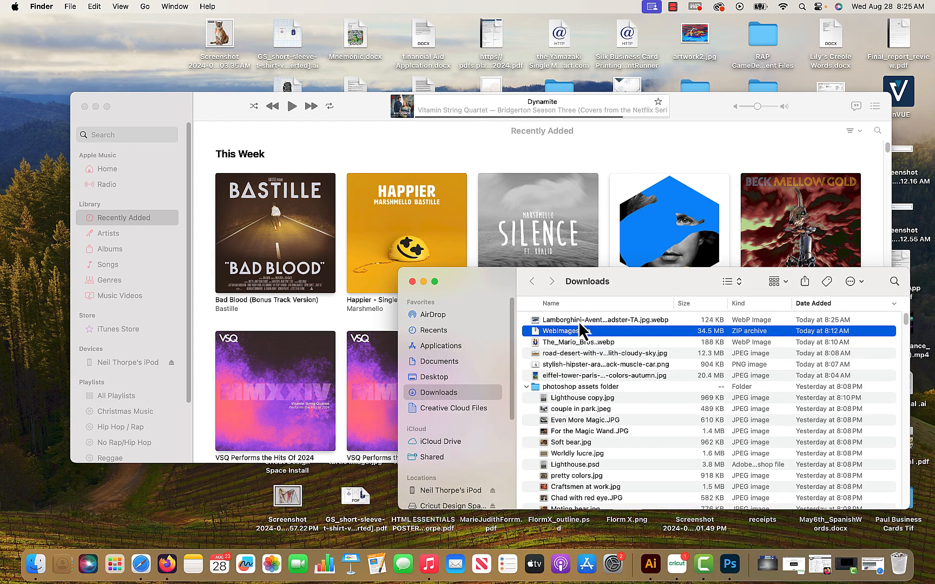
Open the saved Lamborghini WebP image in Photoshop straight from the Downloads folder, and close it again.
{"action": "left_click", "coordinate": [576, 322]}
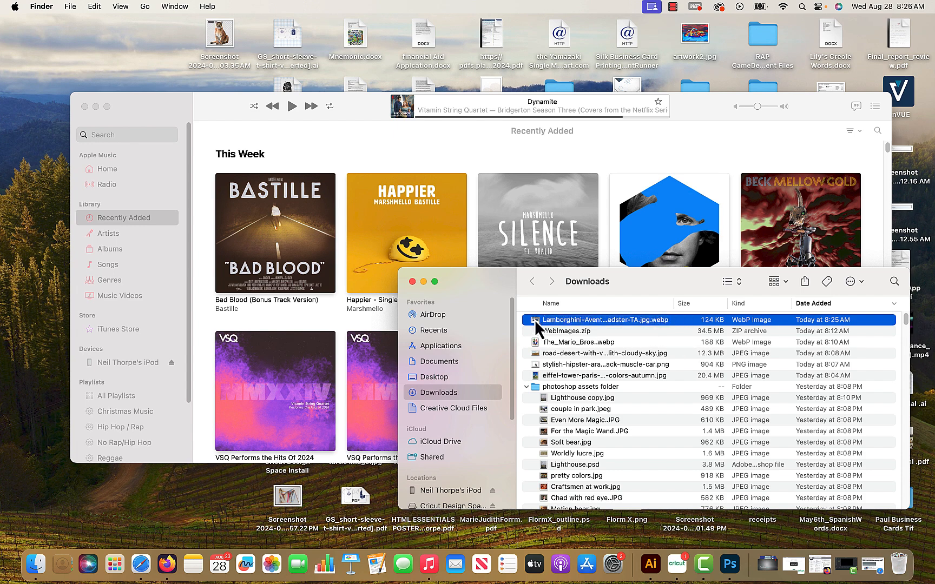
{"action": "left_click_drag", "start_coordinate": [536, 325], "coordinate": [730, 567]}
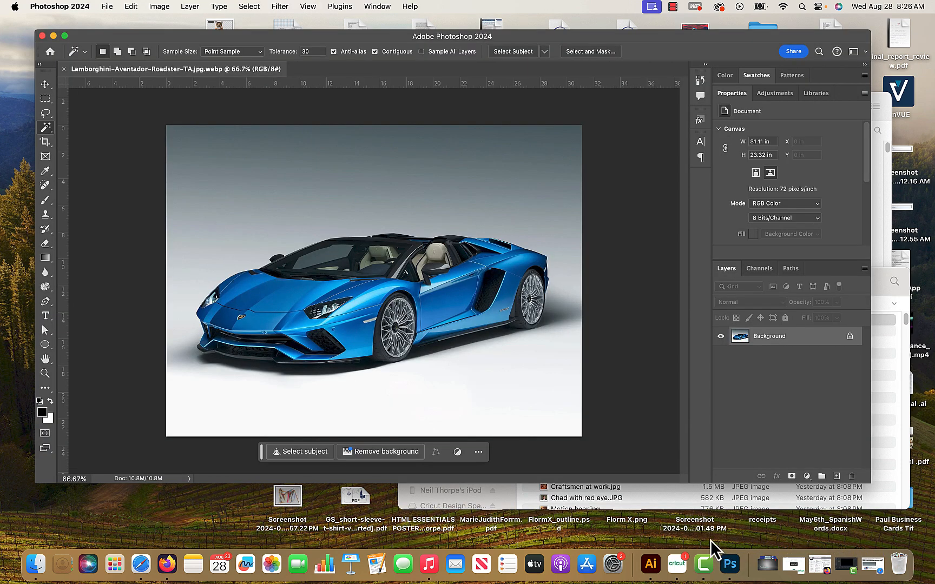
{"action": "left_click", "coordinate": [63, 69]}
Open Lamborghini-Aventador-Roadster-TA.jpg.webp from the Downloads folder using Photoshop's Open command.
{"action": "left_click", "coordinate": [112, 7]}
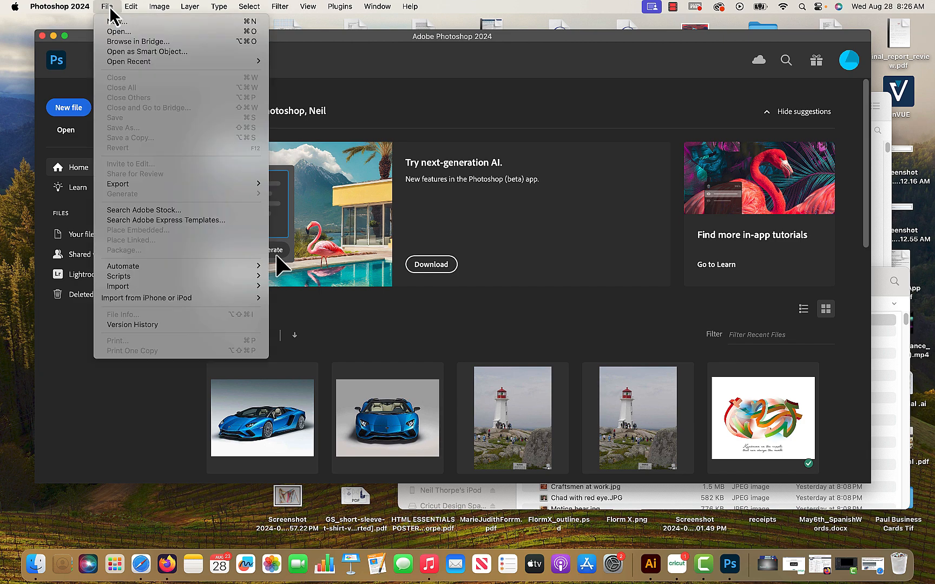
{"action": "left_click", "coordinate": [119, 31]}
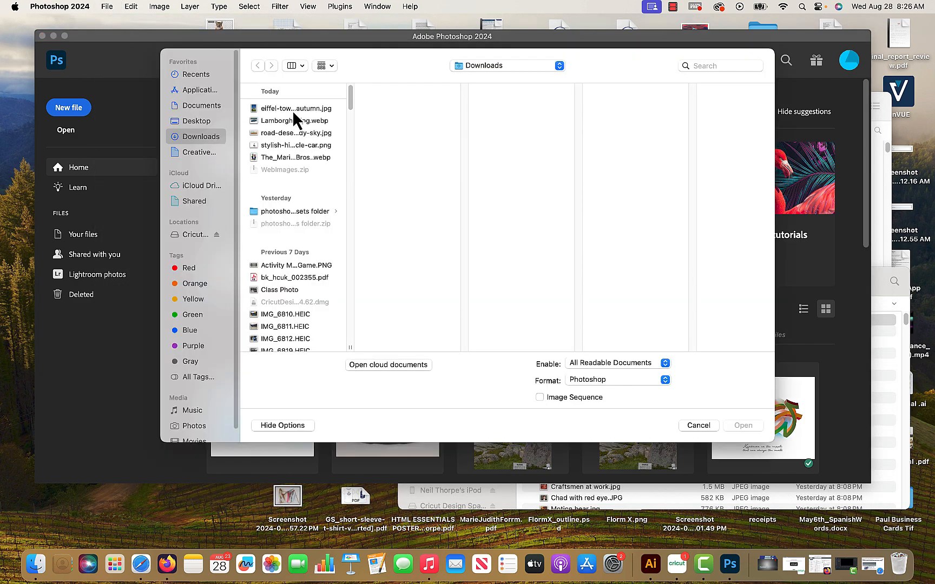
{"action": "left_click", "coordinate": [293, 111]}
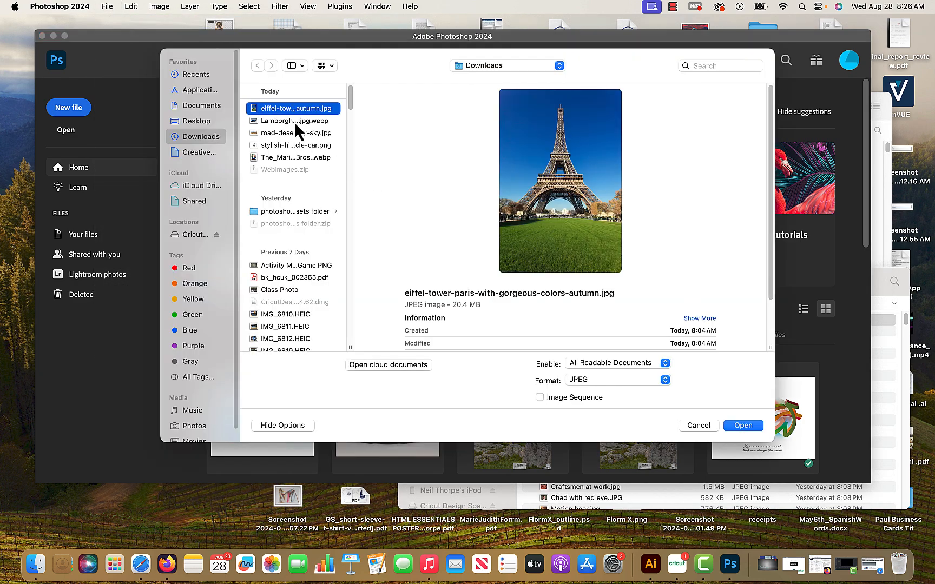
{"action": "left_click", "coordinate": [293, 120]}
{"action": "left_click", "coordinate": [745, 426]}
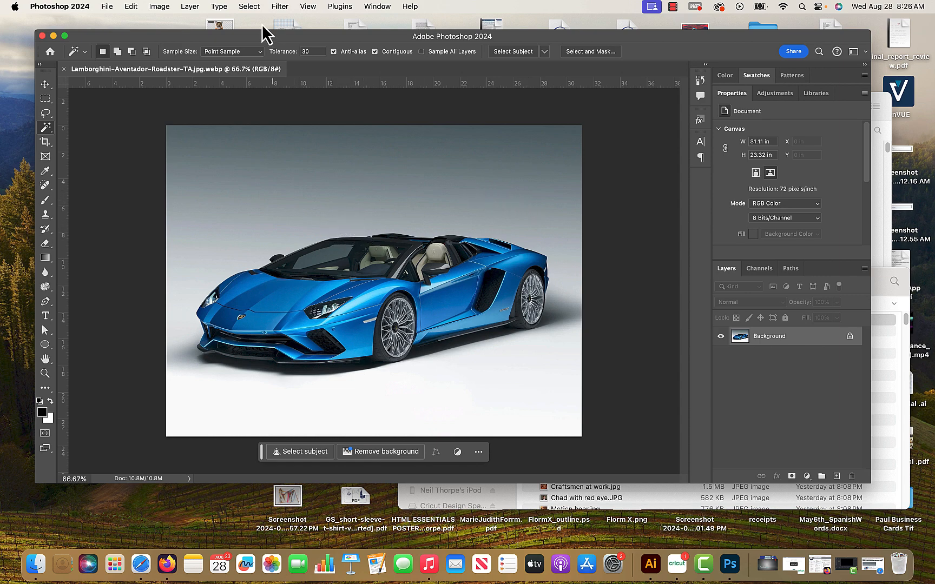
Open road-desert-with-view-monolith-cloudy-sky.jpg from the Downloads folder as a second document.
{"action": "left_click_drag", "start_coordinate": [166, 37], "coordinate": [156, 36]}
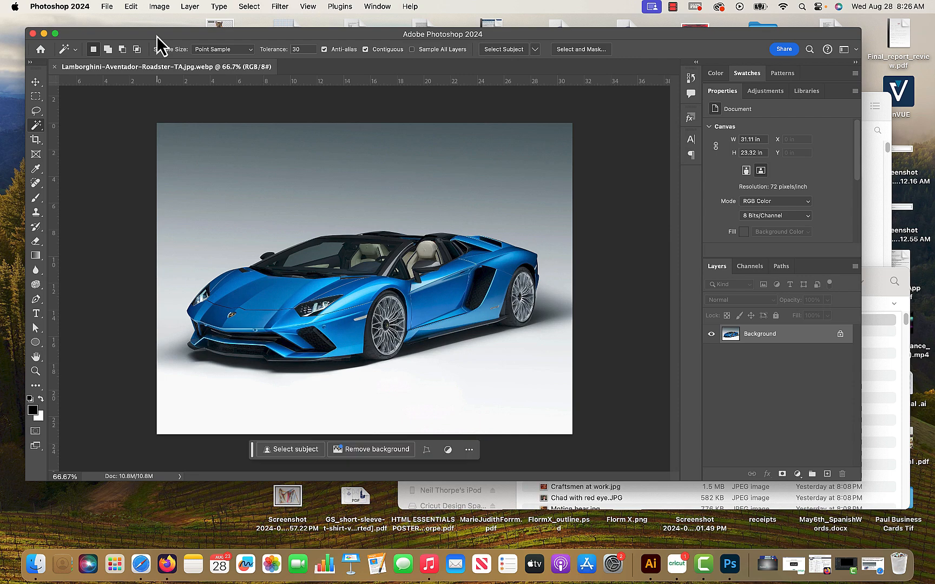
{"action": "left_click", "coordinate": [110, 7]}
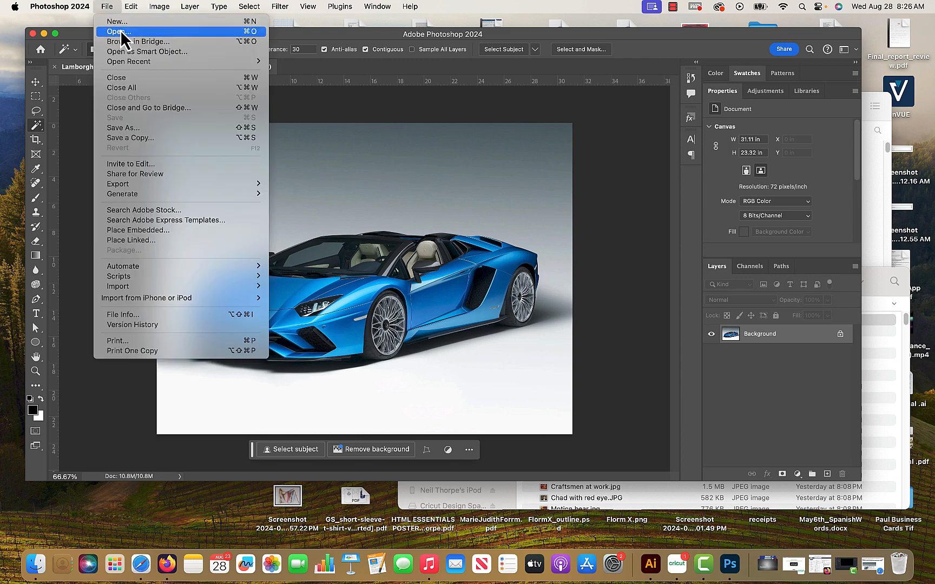
{"action": "left_click", "coordinate": [121, 33]}
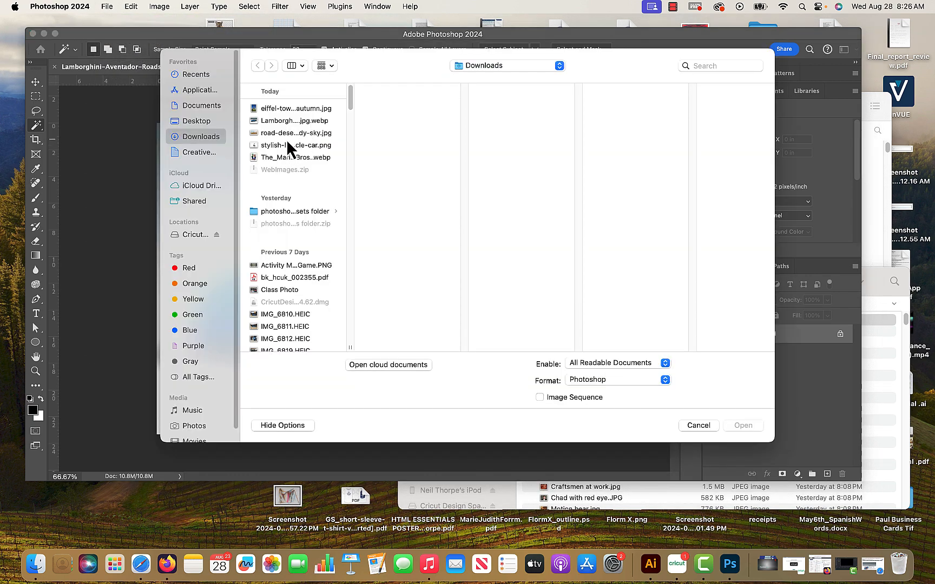
{"action": "left_click", "coordinate": [286, 134]}
{"action": "left_click", "coordinate": [742, 425]}
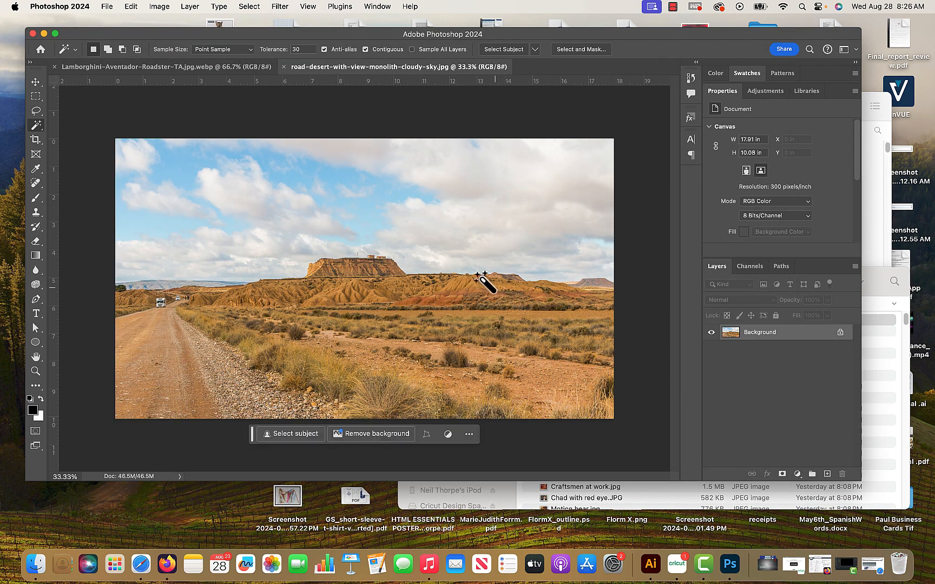
Compare the Lamborghini and desert road documents, and return to the Lamborghini image.
{"action": "left_click", "coordinate": [201, 67]}
{"action": "left_click", "coordinate": [373, 67]}
{"action": "left_click", "coordinate": [201, 68]}
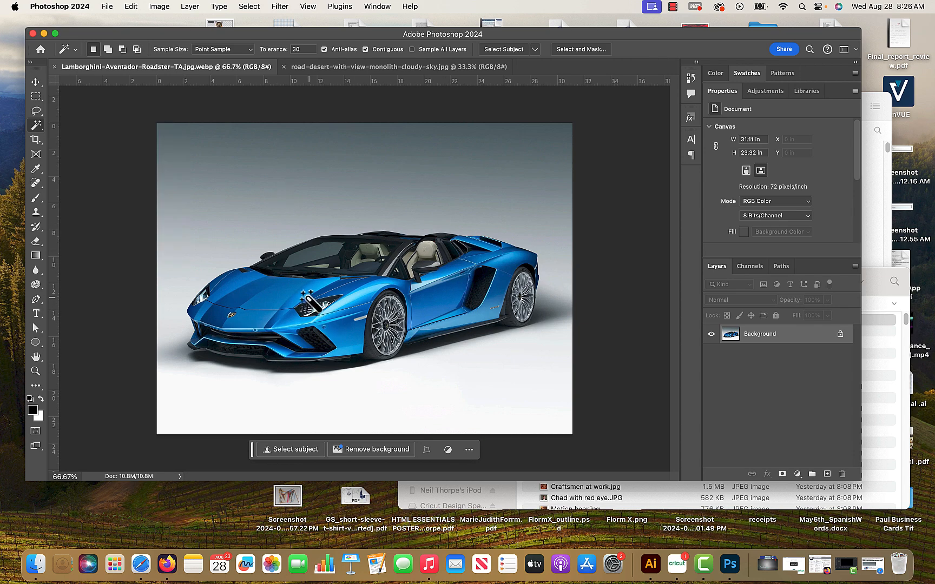
Select the car with the Quick Selection tool, subtracting the shadow between its wheels, and clear the selection.
{"action": "right_click", "coordinate": [36, 127]}
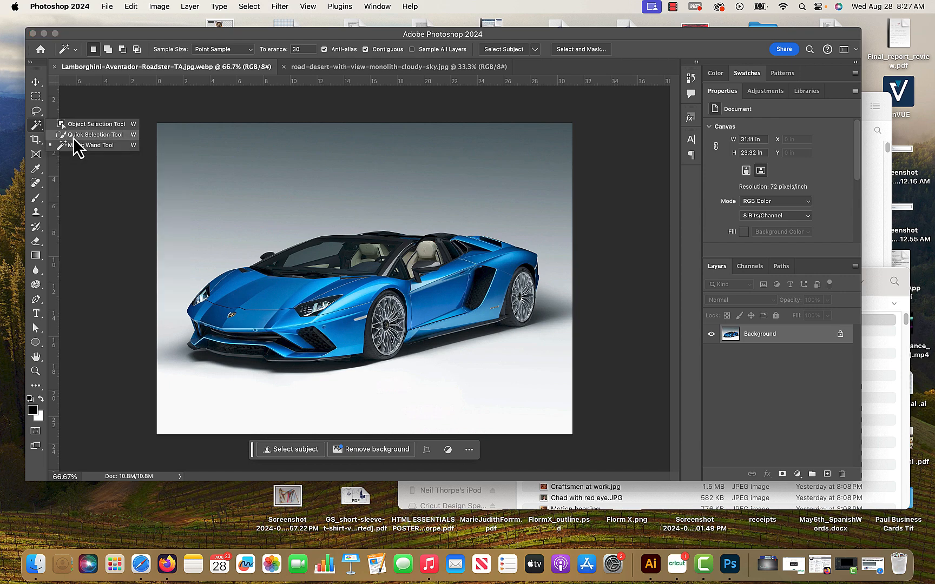
{"action": "left_click", "coordinate": [79, 135]}
{"action": "mouse_move", "coordinate": [254, 327]}
{"action": "left_mouse_down"}
{"action": "mouse_move", "coordinate": [264, 300]}
{"action": "mouse_move", "coordinate": [301, 301]}
{"action": "mouse_move", "coordinate": [327, 317]}
{"action": "mouse_move", "coordinate": [316, 331]}
{"action": "mouse_move", "coordinate": [229, 347]}
{"action": "mouse_move", "coordinate": [436, 316]}
{"action": "mouse_move", "coordinate": [386, 329]}
{"action": "mouse_move", "coordinate": [380, 344]}
{"action": "mouse_move", "coordinate": [451, 330]}
{"action": "mouse_move", "coordinate": [522, 284]}
{"action": "mouse_move", "coordinate": [508, 265]}
{"action": "mouse_move", "coordinate": [470, 253]}
{"action": "mouse_move", "coordinate": [288, 259]}
{"action": "mouse_move", "coordinate": [489, 247]}
{"action": "mouse_move", "coordinate": [476, 247]}
{"action": "mouse_move", "coordinate": [489, 271]}
{"action": "left_mouse_up"}
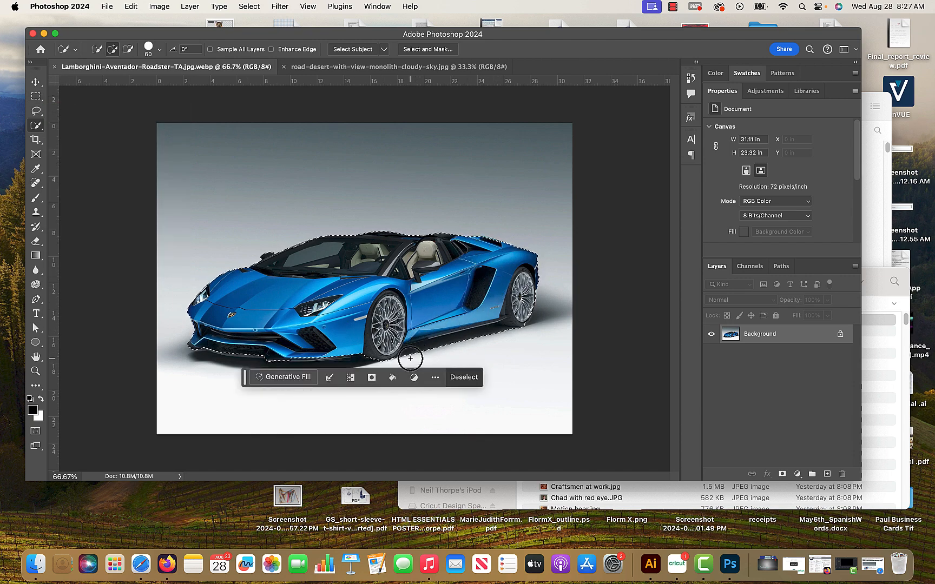
{"action": "key", "text": "alt"}
{"action": "left_click_drag", "start_coordinate": [410, 356], "coordinate": [513, 327]}
{"action": "left_click", "coordinate": [36, 96]}
{"action": "left_click", "coordinate": [85, 125]}
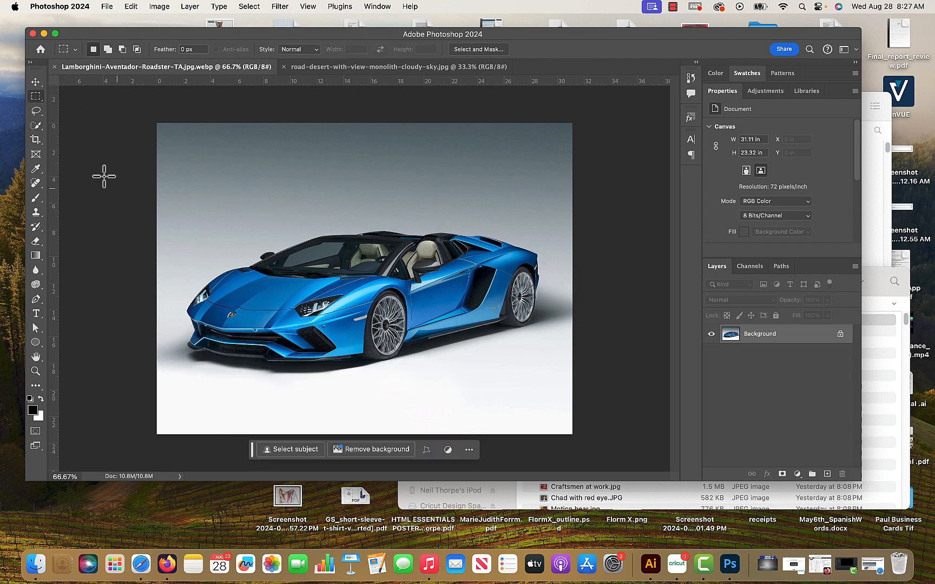
Select the whole car with the Object Selection tool, using a rectangle drawn around it.
{"action": "left_click", "coordinate": [36, 126]}
{"action": "left_click", "coordinate": [35, 128]}
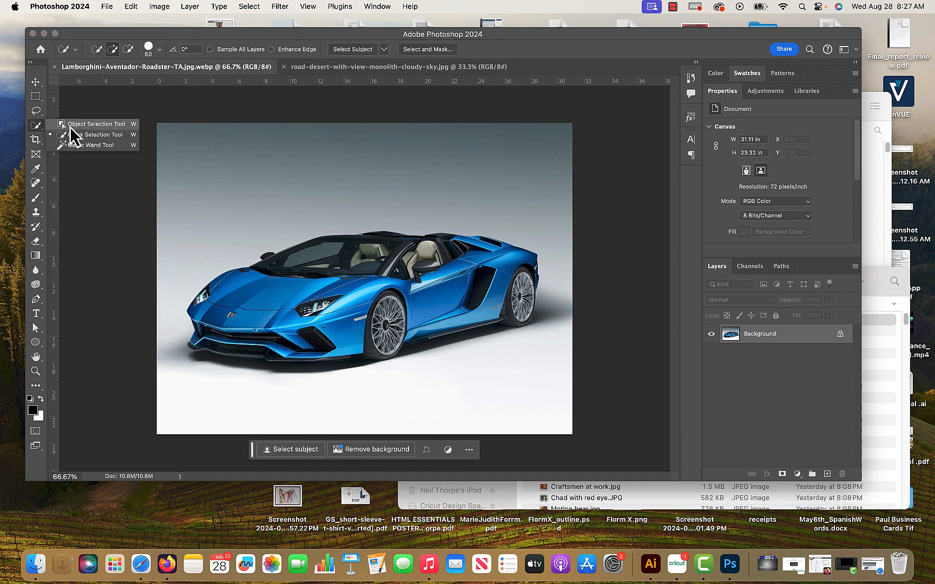
{"action": "key", "text": "Escape"}
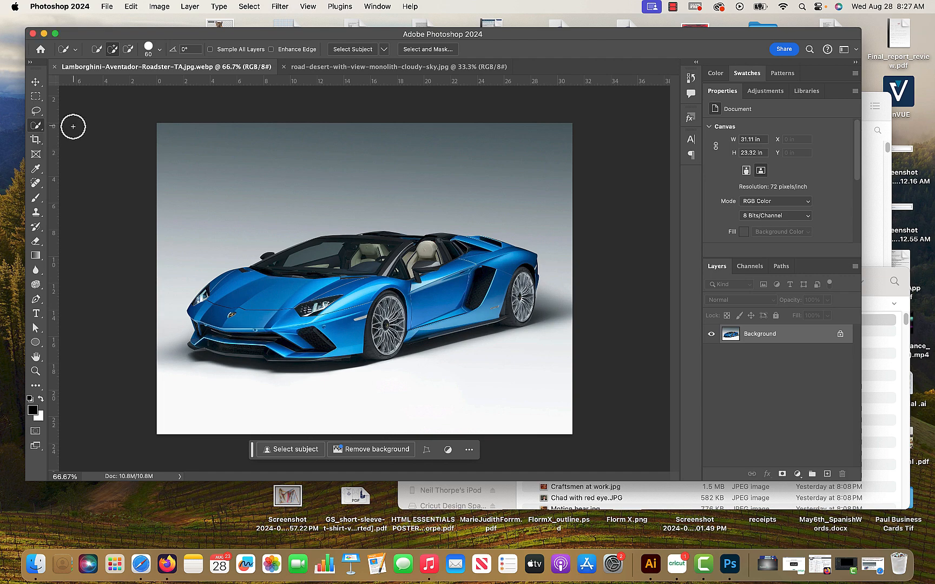
{"action": "right_click", "coordinate": [39, 126]}
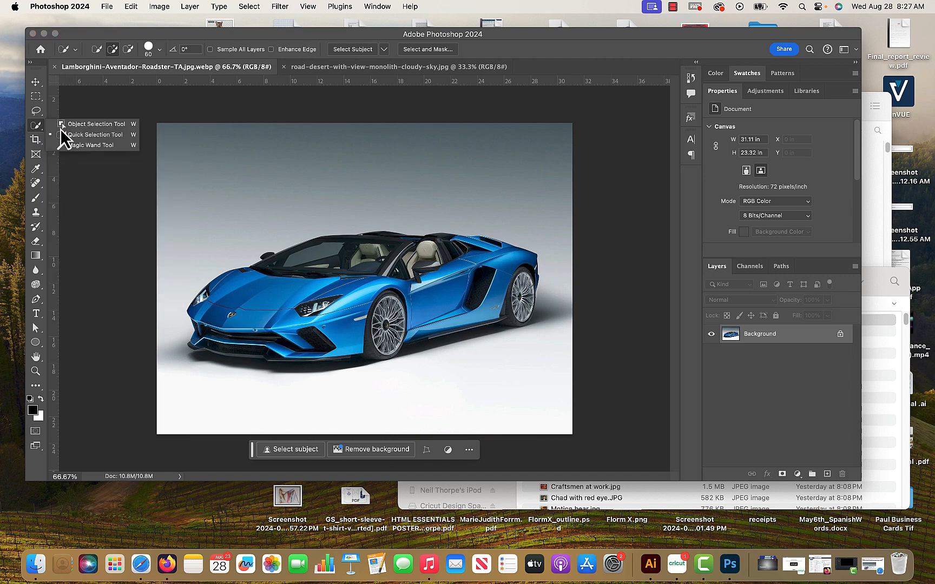
{"action": "left_click", "coordinate": [96, 125]}
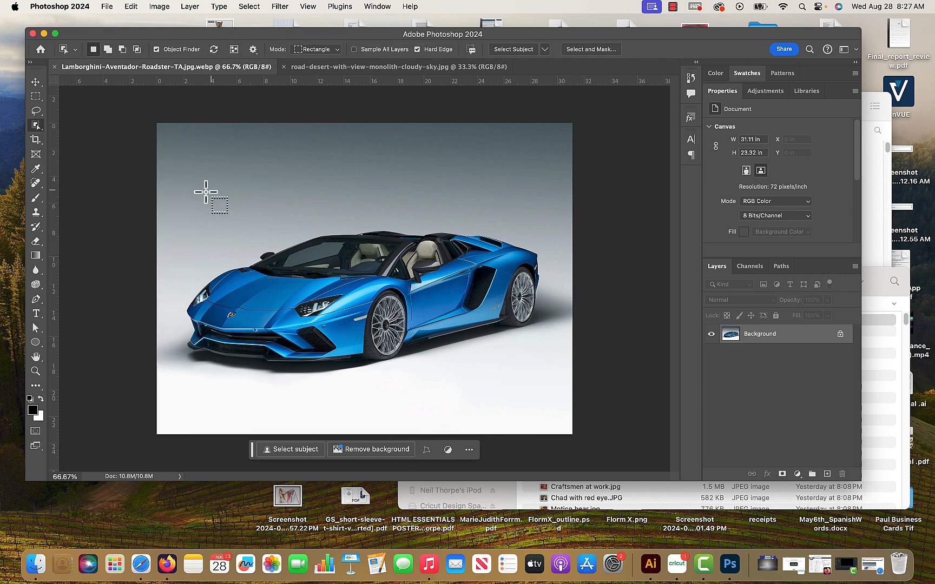
{"action": "left_click_drag", "start_coordinate": [176, 208], "coordinate": [547, 387]}
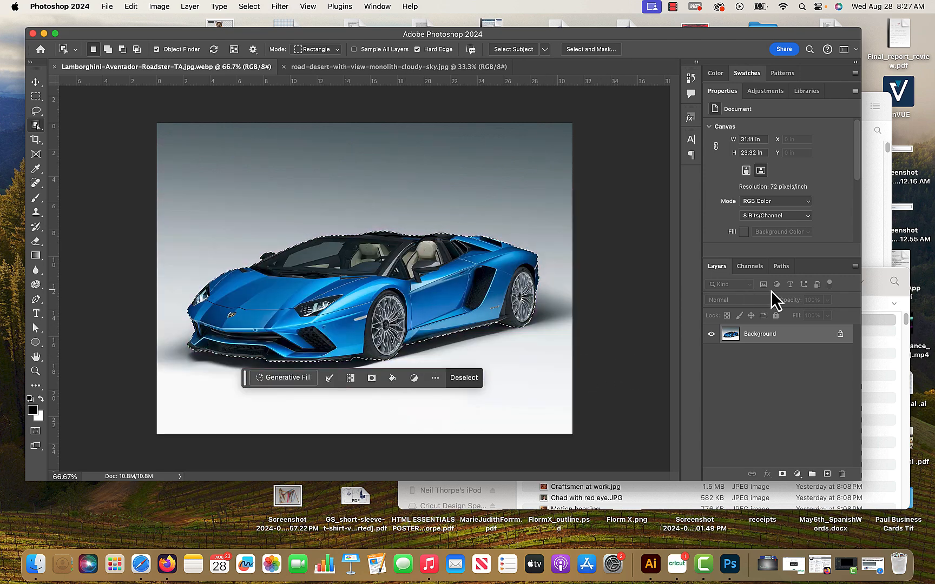
Clear the current selection and select the Lamborghini again with Select Subject of the Object Selection tool.
{"action": "left_click", "coordinate": [513, 97]}
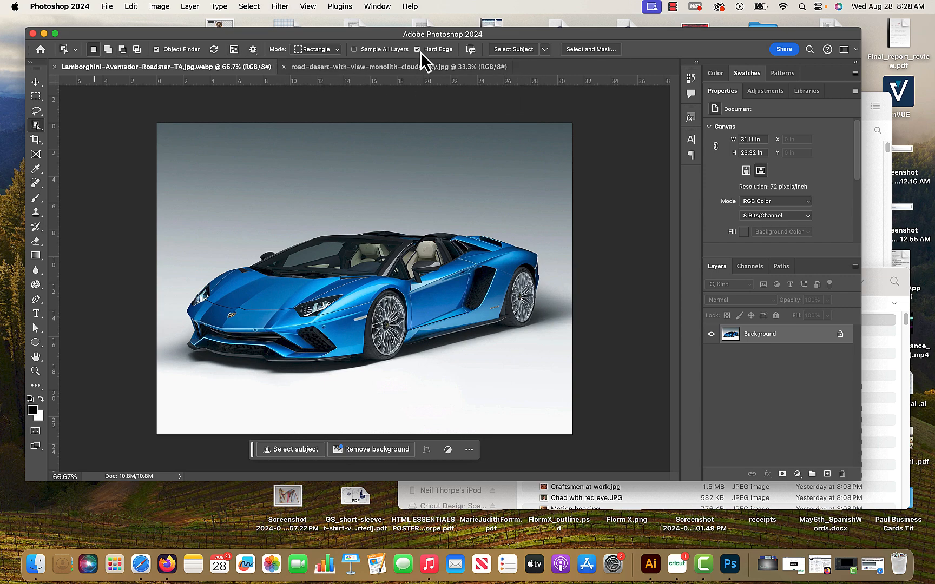
{"action": "left_click", "coordinate": [34, 111]}
{"action": "left_click", "coordinate": [35, 124]}
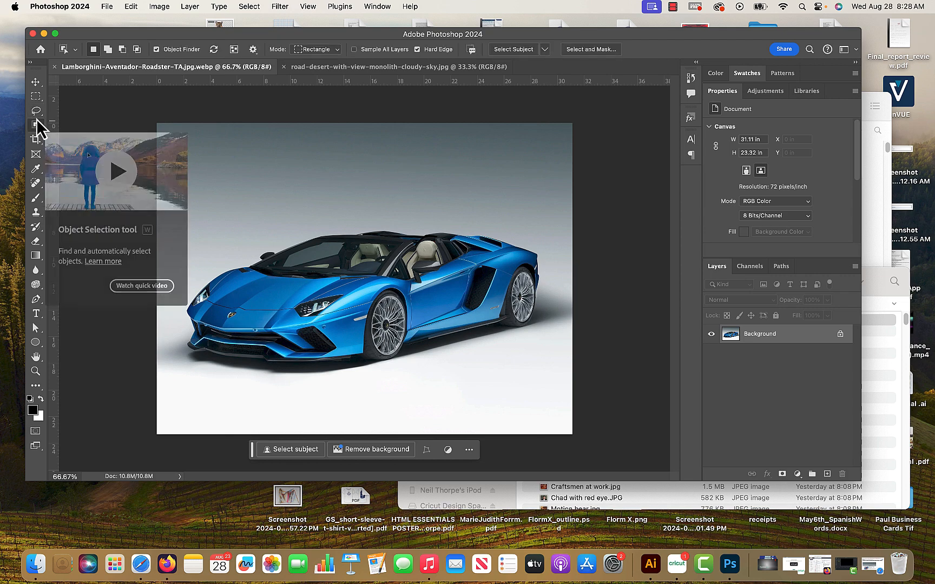
{"action": "left_click", "coordinate": [523, 49]}
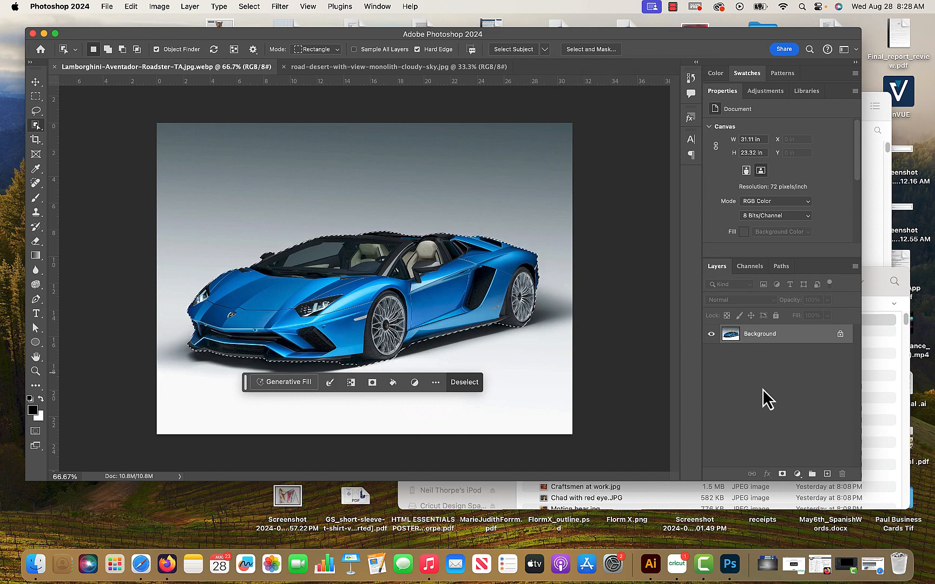
Move the selected car into the desert road document with the Move tool, placing it at the lower part of the dirt road.
{"action": "left_click", "coordinate": [36, 82]}
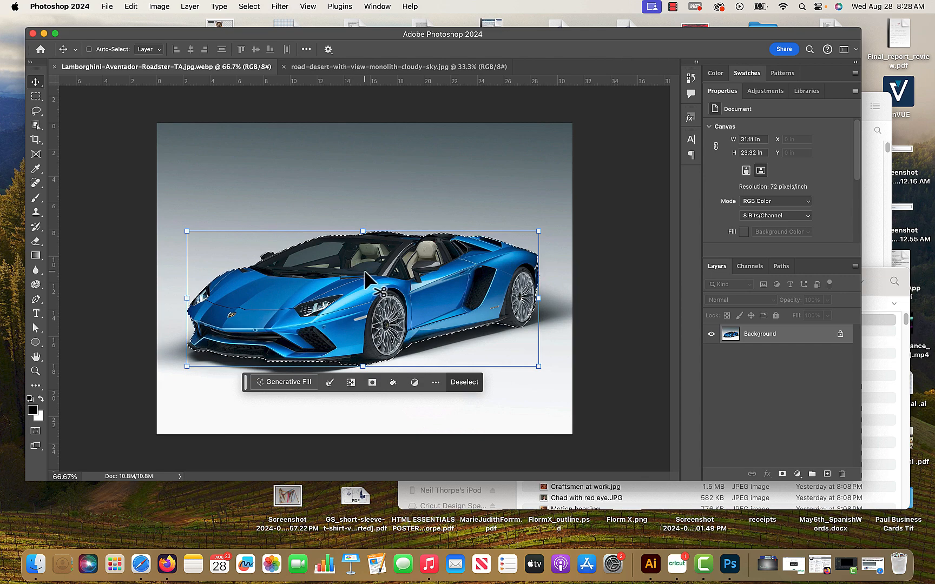
{"action": "left_click_drag", "start_coordinate": [368, 290], "coordinate": [347, 62]}
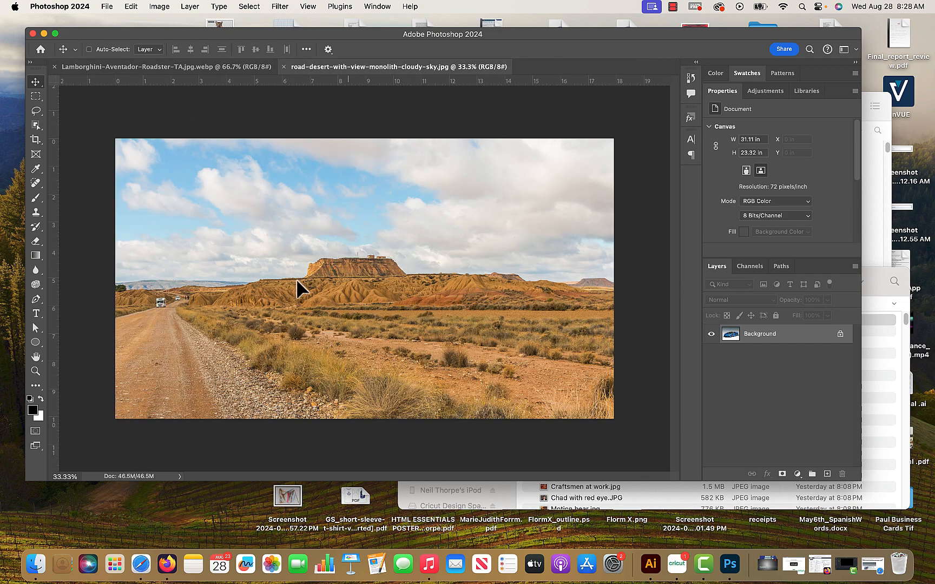
{"action": "left_click_drag", "start_coordinate": [296, 278], "coordinate": [258, 345]}
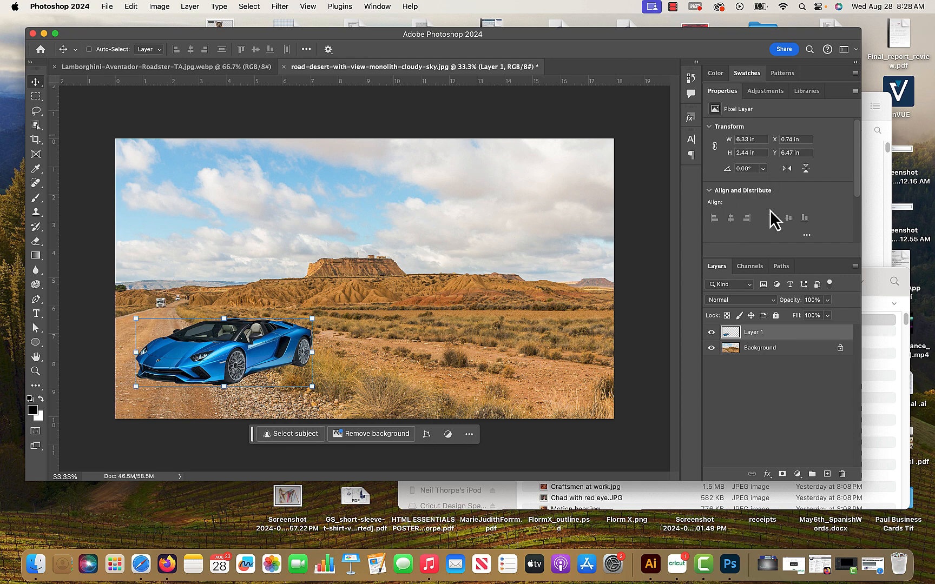
Flip the car layer horizontally and move it to the gravel edge of the road, about X 2.94 in, Y 6.84 in.
{"action": "left_click", "coordinate": [790, 170]}
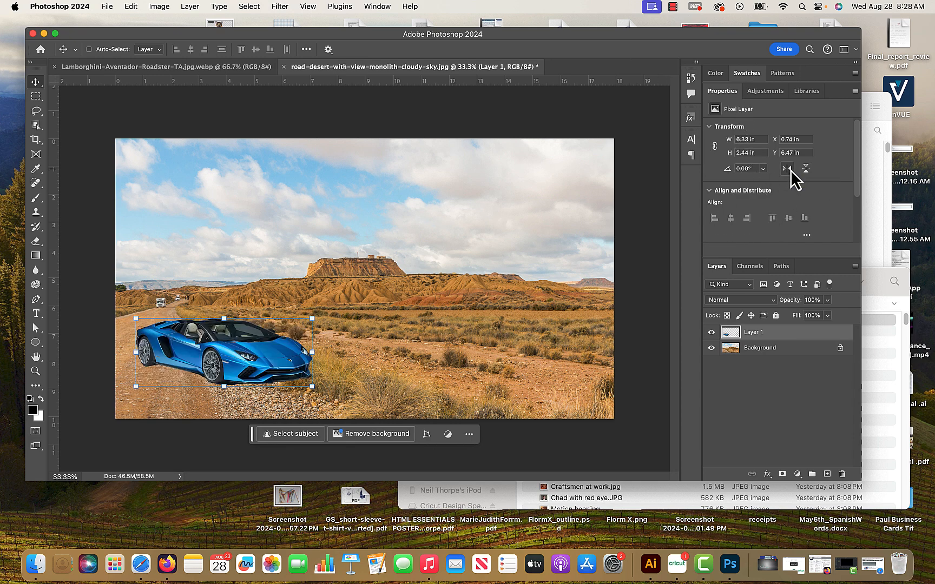
{"action": "left_click_drag", "start_coordinate": [280, 374], "coordinate": [343, 354]}
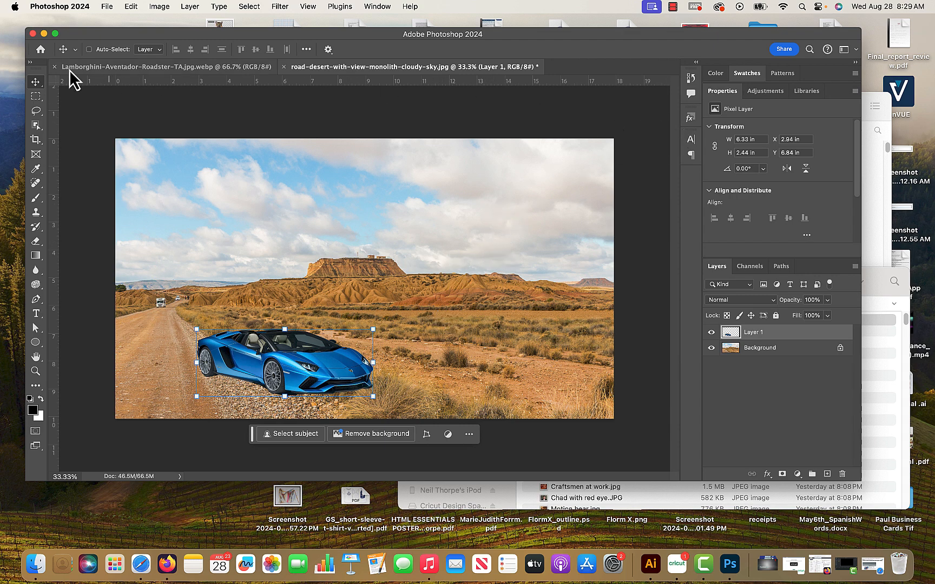
{"action": "left_click", "coordinate": [36, 97]}
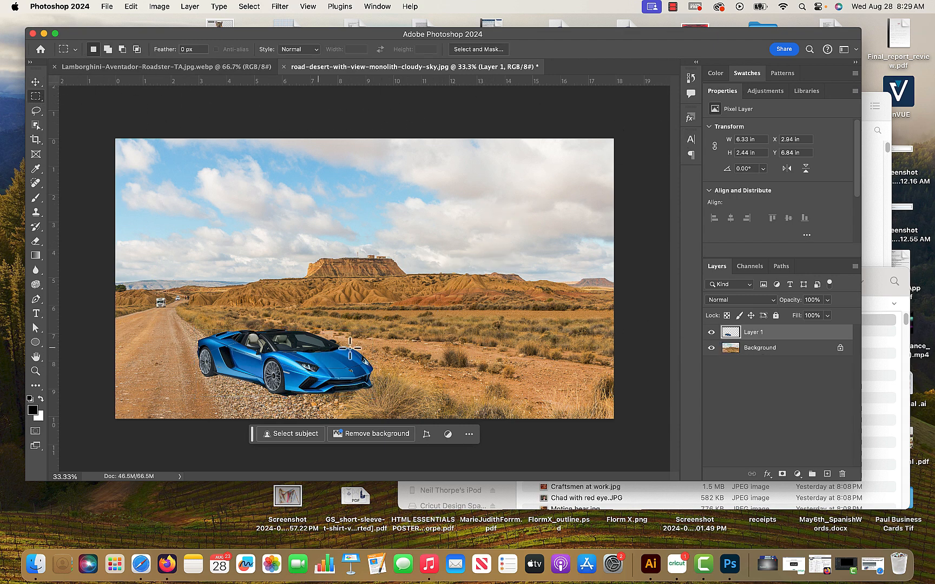
Toggle the visibility of the car layer to compare the desert photo with and without the car, leaving the layer shown.
{"action": "left_click", "coordinate": [712, 332]}
{"action": "left_click", "coordinate": [711, 333]}
{"action": "left_click", "coordinate": [711, 333]}
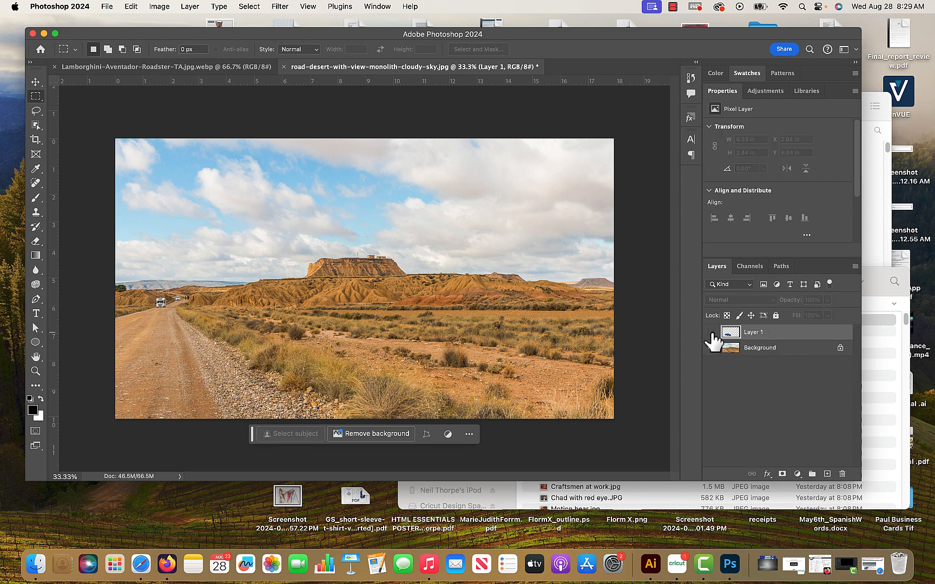
{"action": "left_click", "coordinate": [711, 332]}
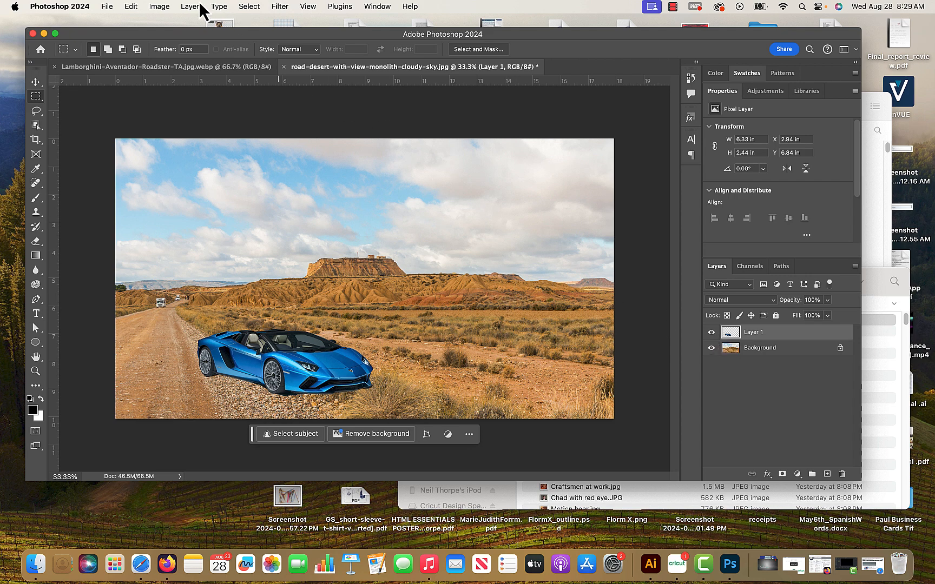
Open eiffel-tower-paris-with-gorgeous-colors-autumn.jpg from the Downloads folder as a third document.
{"action": "left_click", "coordinate": [110, 6]}
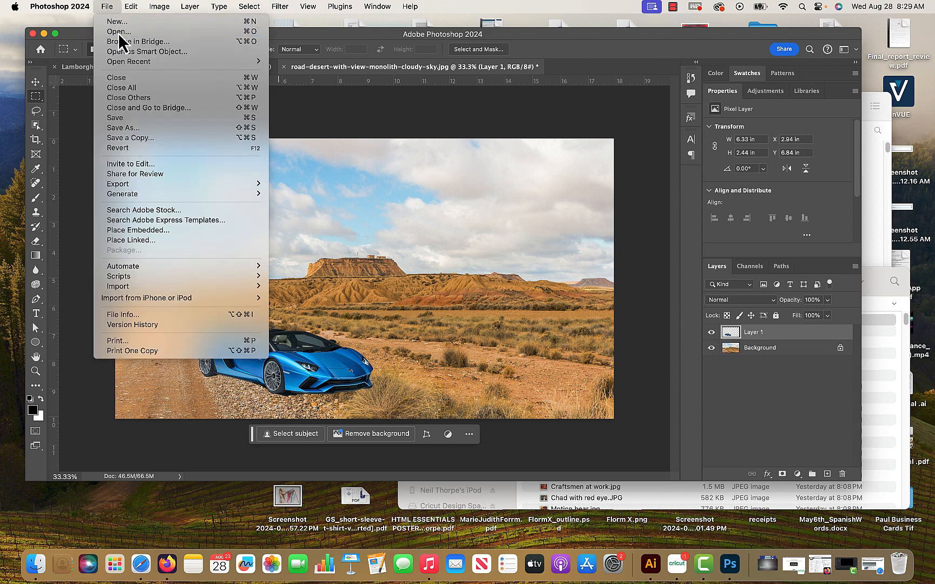
{"action": "left_click", "coordinate": [117, 33]}
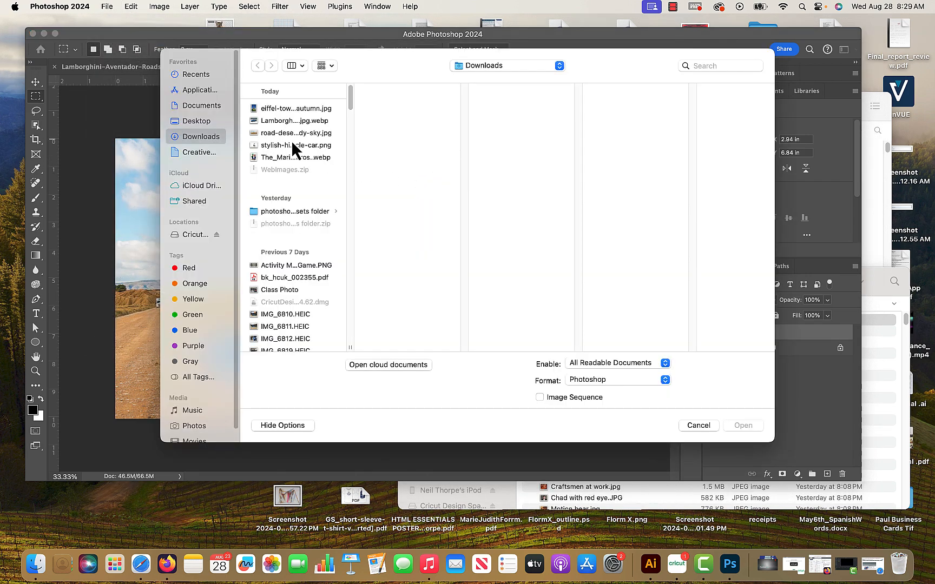
{"action": "left_click", "coordinate": [292, 110]}
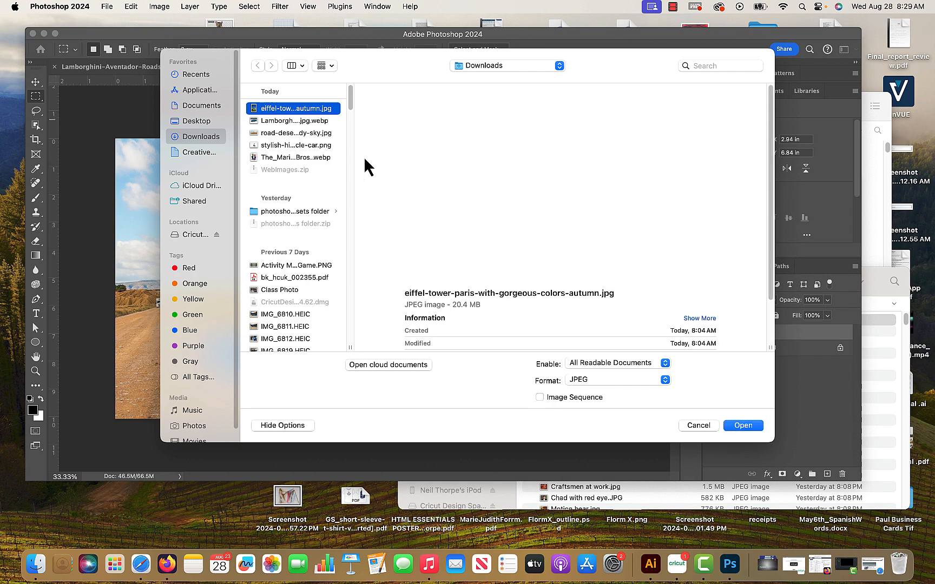
{"action": "left_click", "coordinate": [746, 425]}
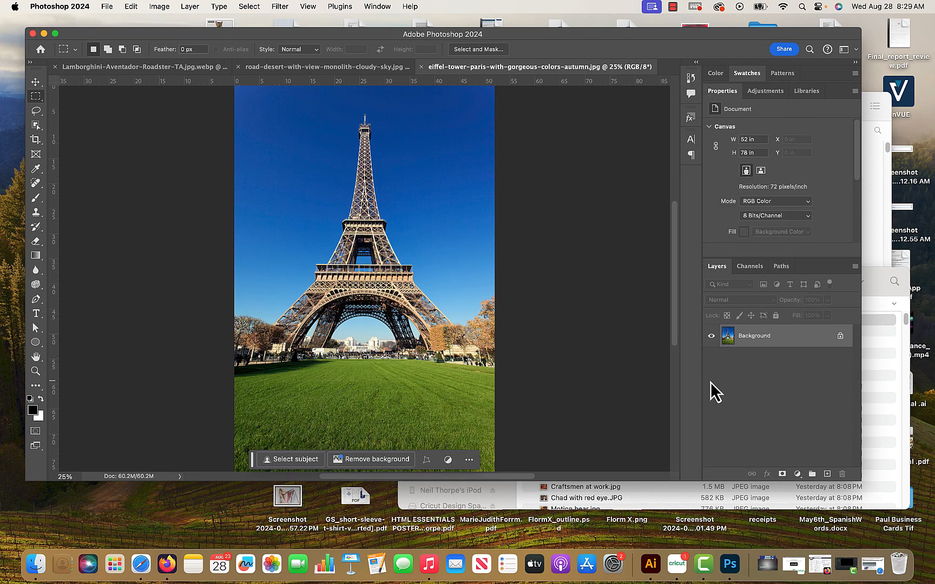
Select the Eiffel Tower with Select Subject of the Object Selection tool, keeping the Device (Quicker results) processing option.
{"action": "left_click", "coordinate": [36, 124]}
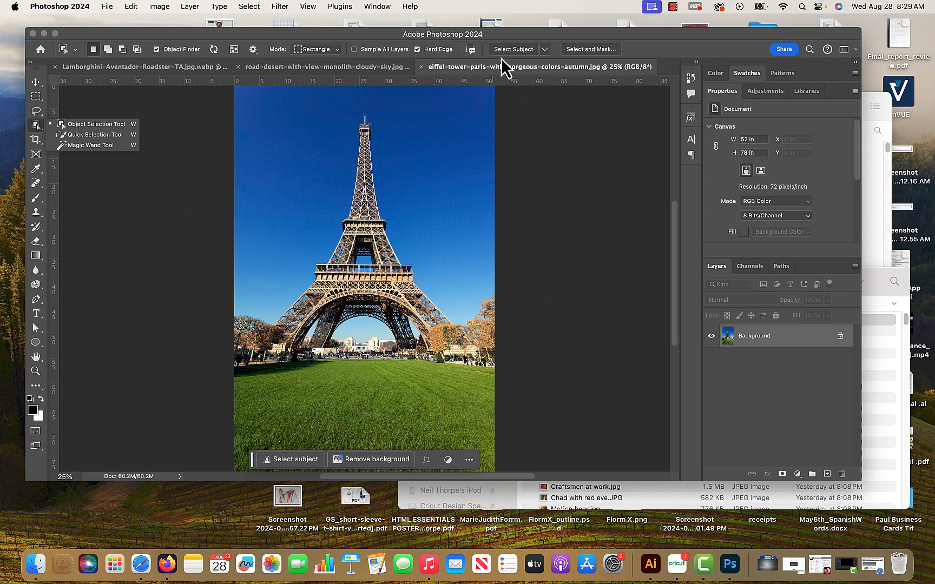
{"action": "left_click", "coordinate": [543, 49]}
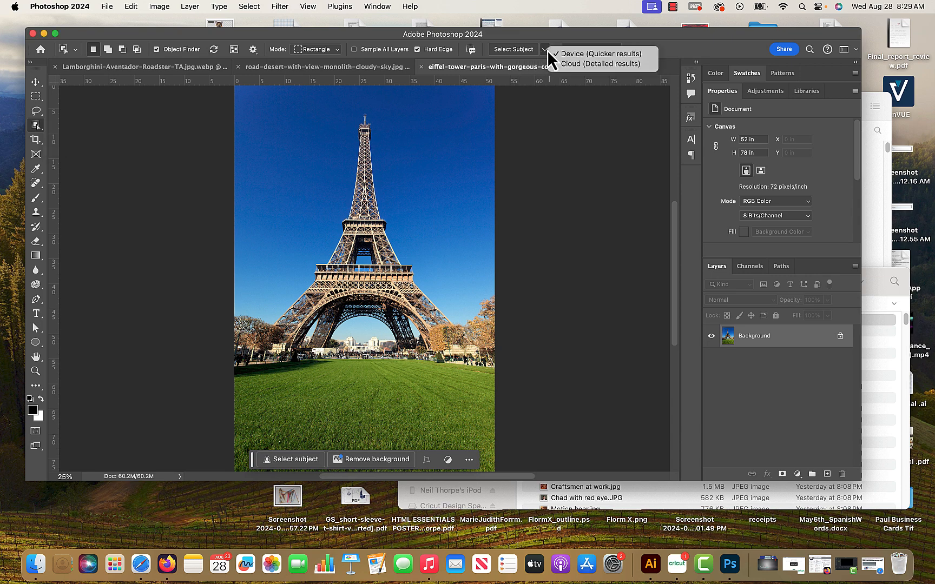
{"action": "left_click", "coordinate": [516, 51]}
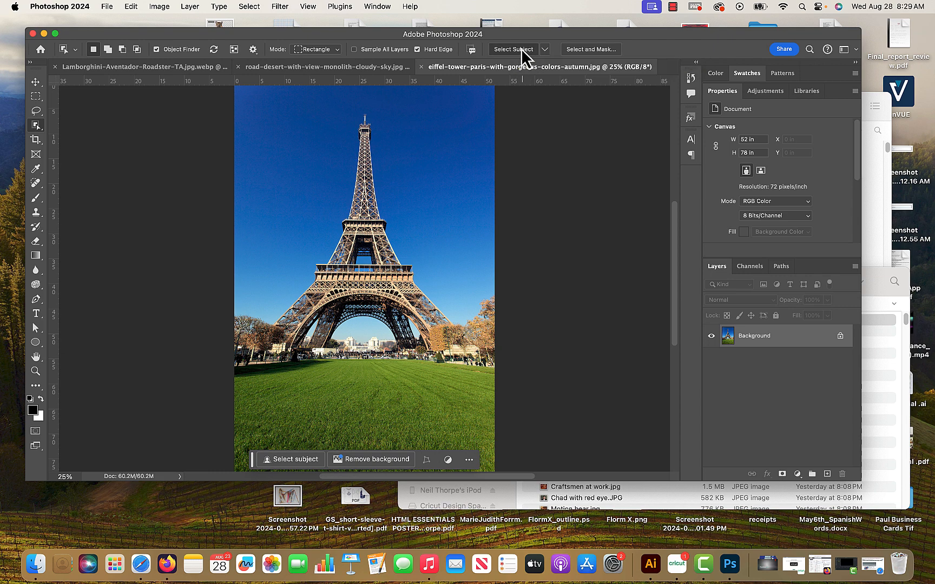
{"action": "left_click", "coordinate": [521, 49]}
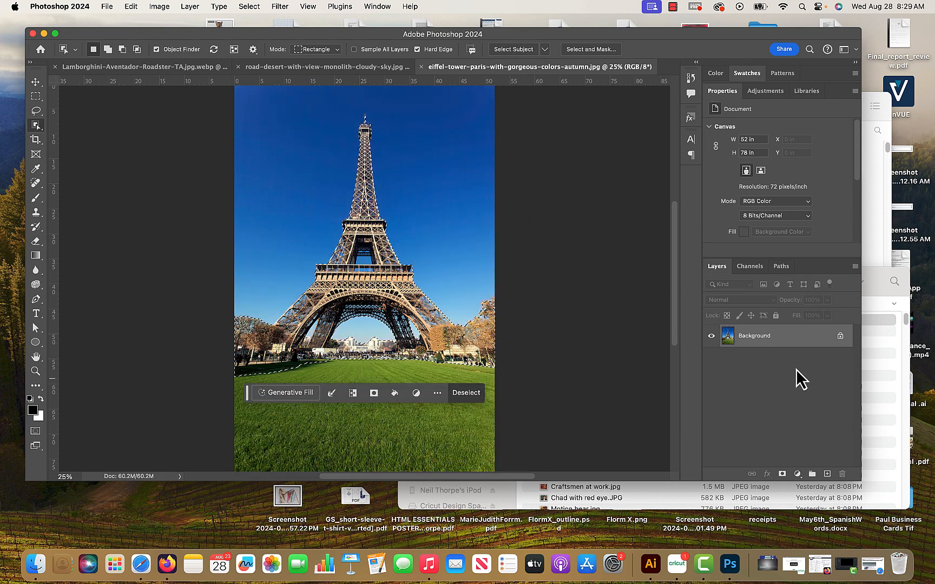
Unlock the Eiffel Tower background layer and add a layer mask from the tower selection to hide the sky and grass.
{"action": "left_click", "coordinate": [839, 336]}
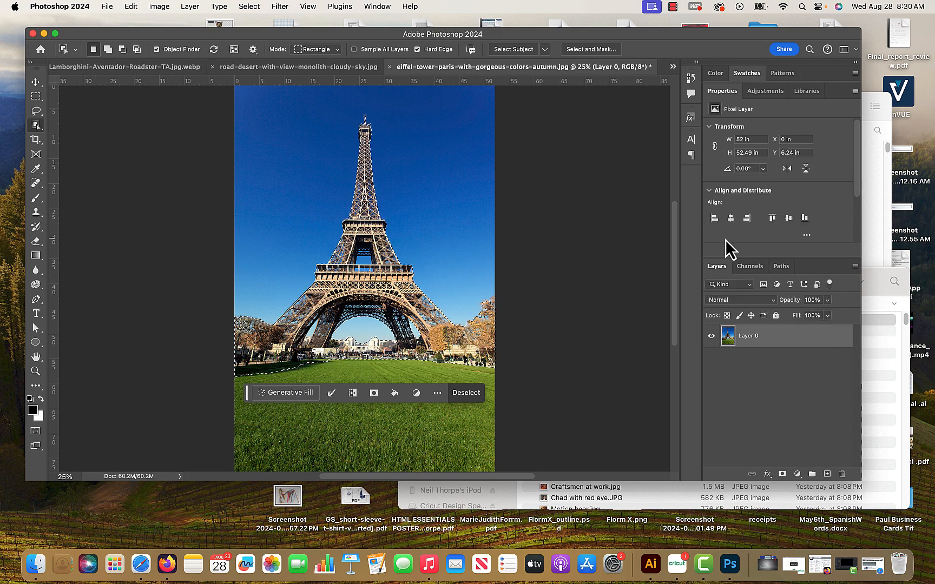
{"action": "double_click", "coordinate": [721, 269]}
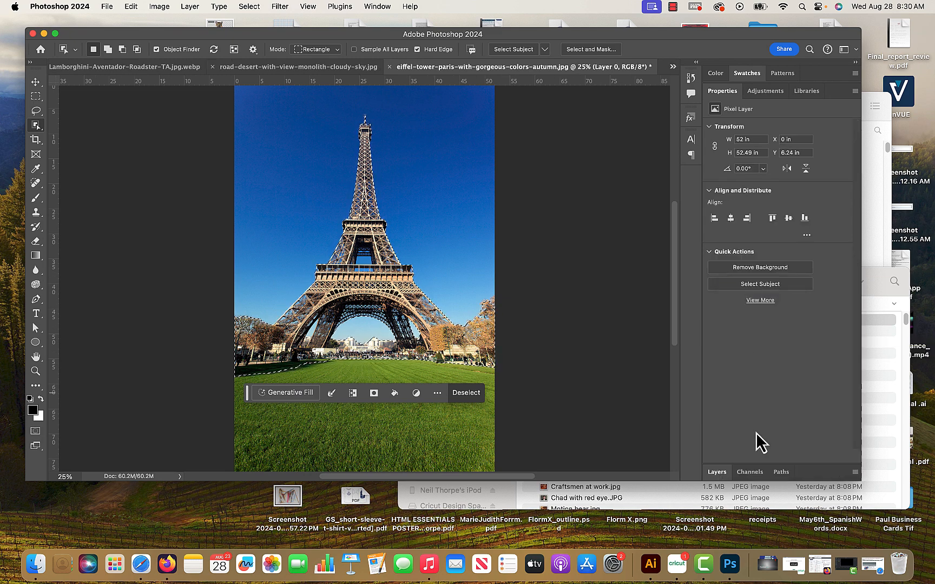
{"action": "double_click", "coordinate": [718, 474]}
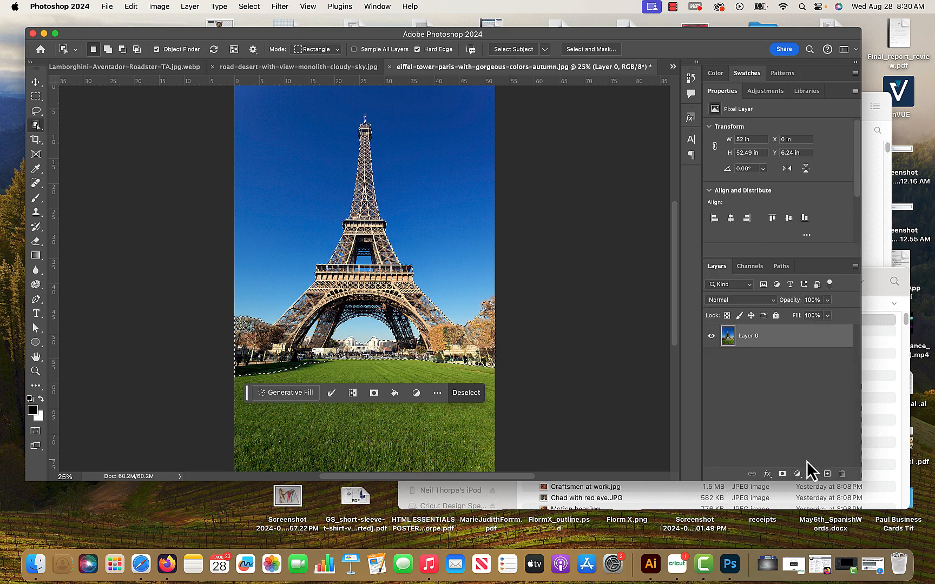
{"action": "left_click", "coordinate": [782, 474]}
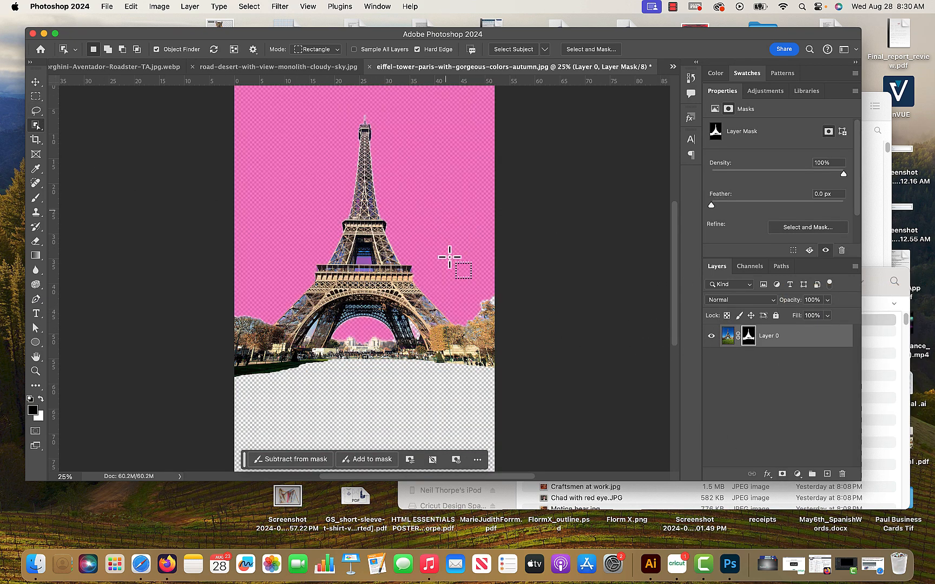
Copy the masked Eiffel Tower layer into the desert road document with the Move tool.
{"action": "left_click", "coordinate": [36, 82]}
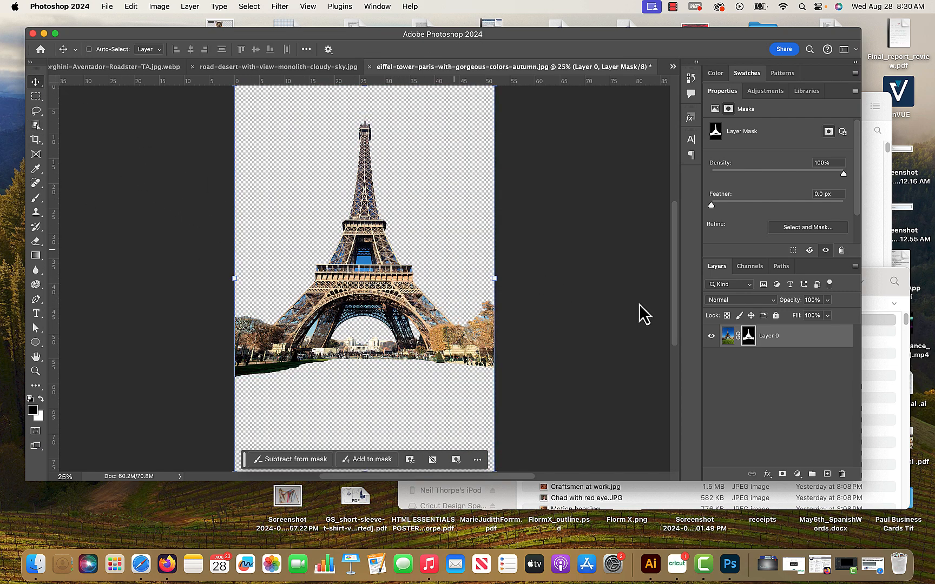
{"action": "left_click_drag", "start_coordinate": [797, 343], "coordinate": [415, 311]}
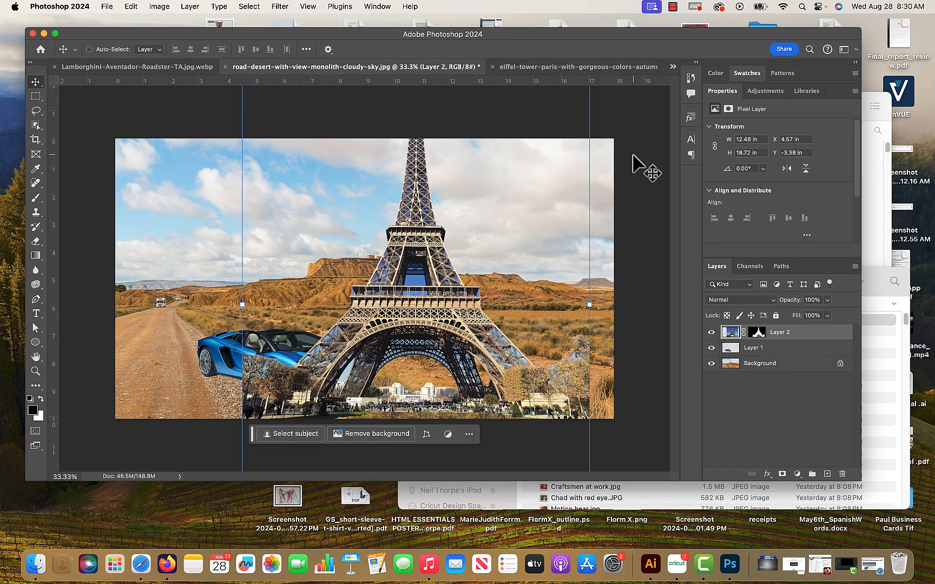
Scale the Eiffel Tower layer proportionally to about 74% and place it beside the car in the right half of the photo, applying the transform.
{"action": "key", "text": "super+minus"}
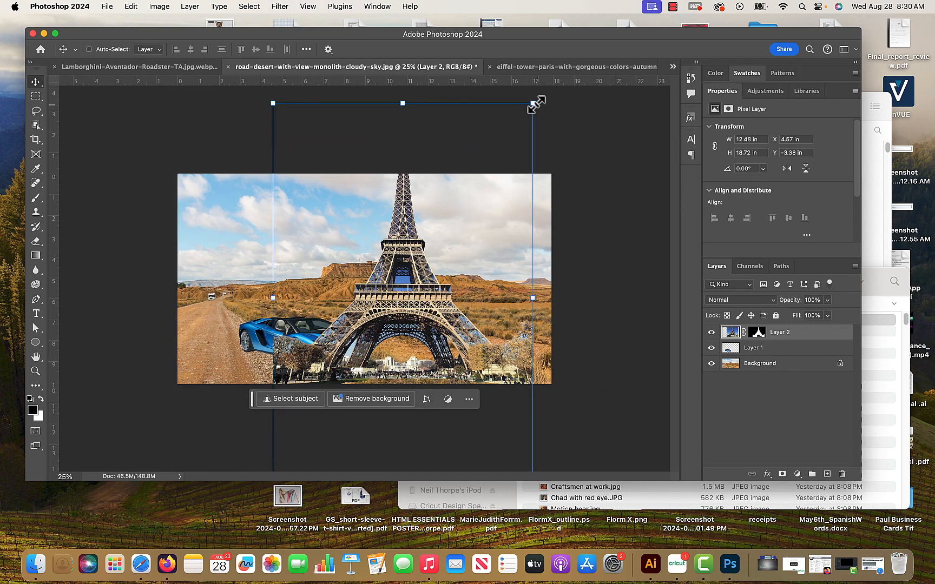
{"action": "left_click_drag", "start_coordinate": [535, 103], "coordinate": [430, 257]}
{"action": "left_click_drag", "start_coordinate": [348, 310], "coordinate": [385, 248]}
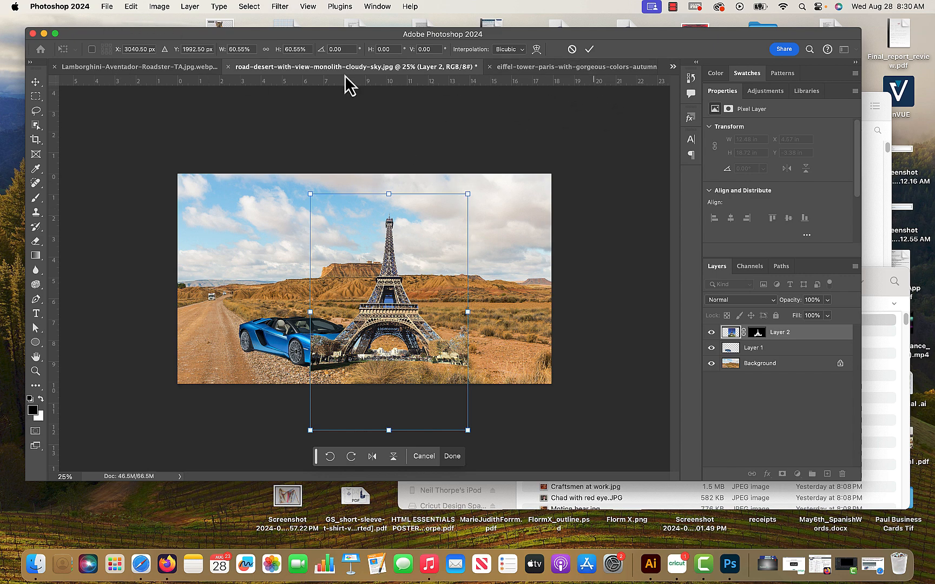
{"action": "left_click_drag", "start_coordinate": [467, 194], "coordinate": [537, 208]}
{"action": "key", "text": "super+z"}
{"action": "mouse_move", "coordinate": [467, 194]}
{"action": "left_mouse_down"}
{"action": "mouse_move", "coordinate": [536, 146]}
{"action": "mouse_move", "coordinate": [486, 202]}
{"action": "mouse_move", "coordinate": [470, 189]}
{"action": "left_mouse_up"}
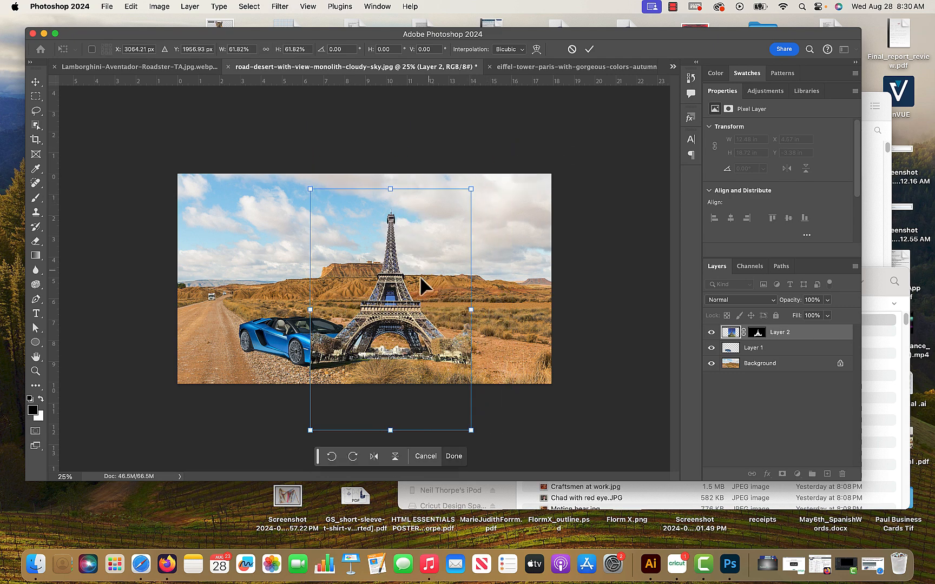
{"action": "left_click_drag", "start_coordinate": [420, 277], "coordinate": [496, 304]}
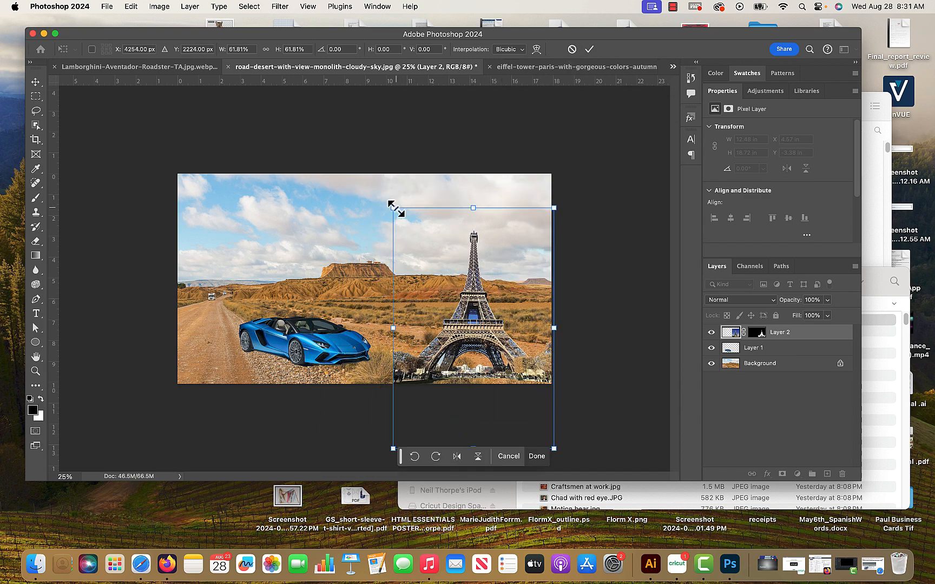
{"action": "left_click_drag", "start_coordinate": [395, 208], "coordinate": [361, 161]}
{"action": "left_click_drag", "start_coordinate": [427, 302], "coordinate": [434, 314]}
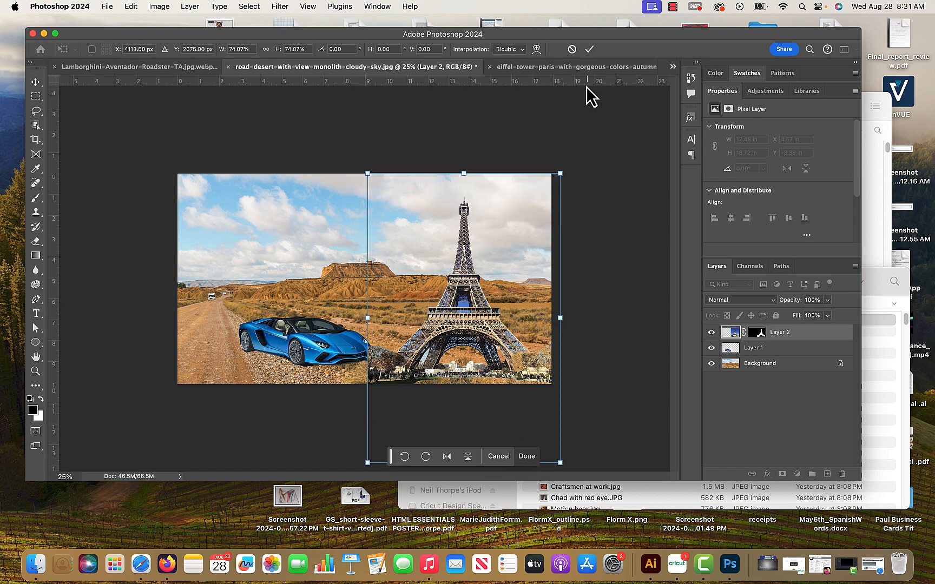
{"action": "left_click", "coordinate": [589, 49]}
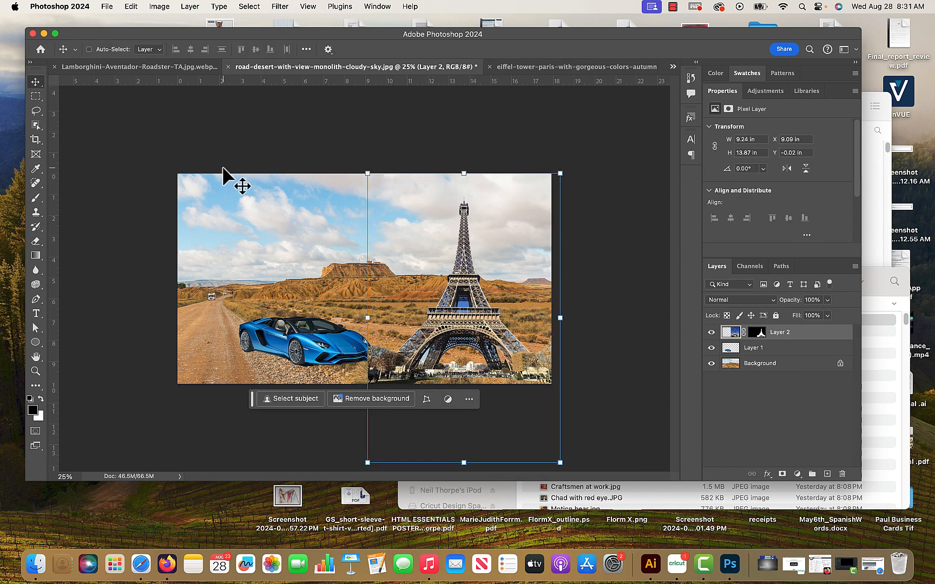
Select the blue sky in the Eiffel Tower's central opening with the Magic Wand at tolerance 30 and extend the selection to similar colours.
{"action": "left_click", "coordinate": [34, 372]}
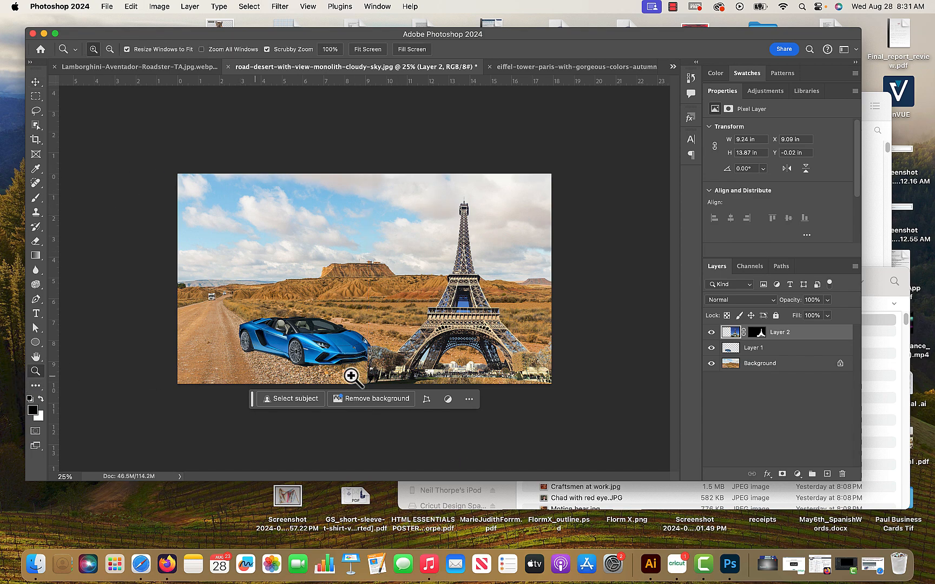
{"action": "left_click_drag", "start_coordinate": [465, 264], "coordinate": [511, 350]}
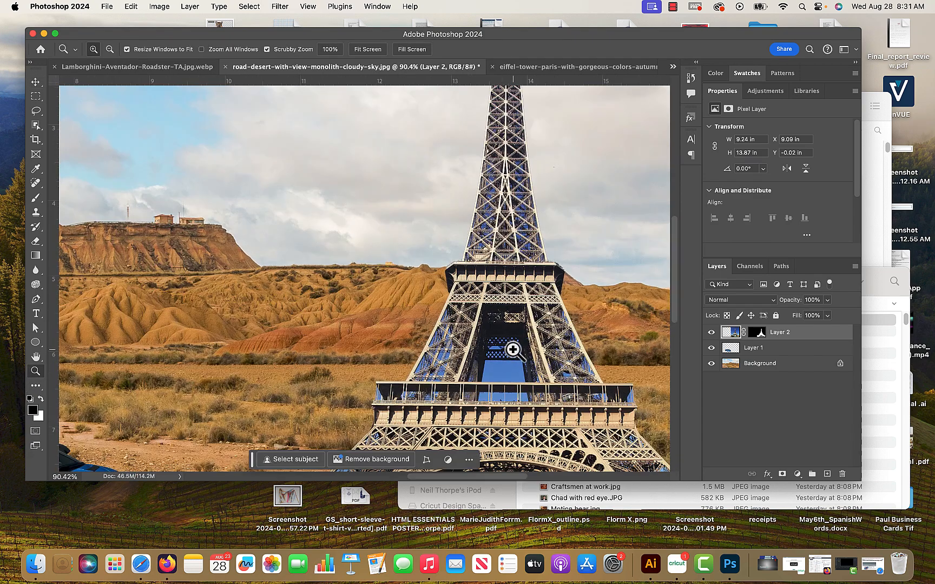
{"action": "left_click_drag", "start_coordinate": [479, 319], "coordinate": [365, 209]}
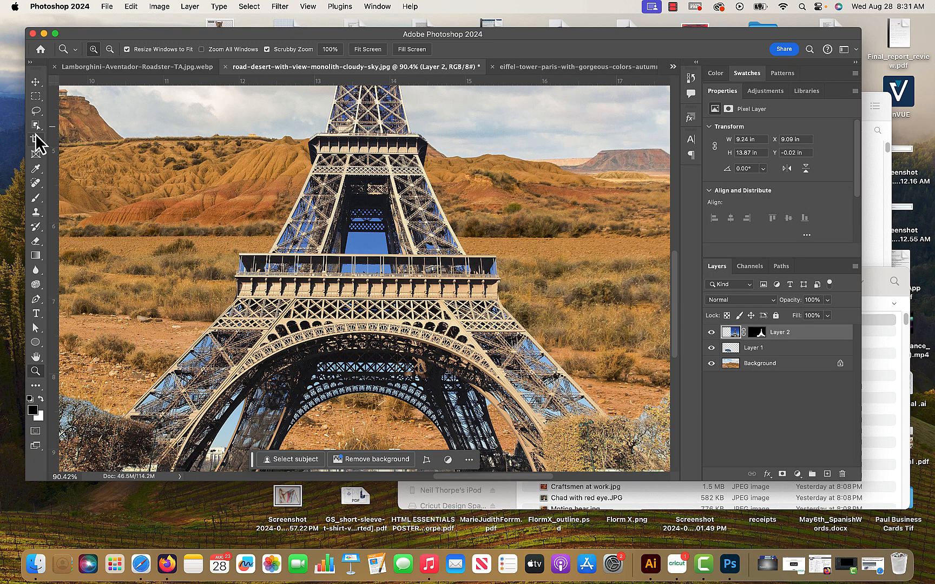
{"action": "key", "text": "w"}
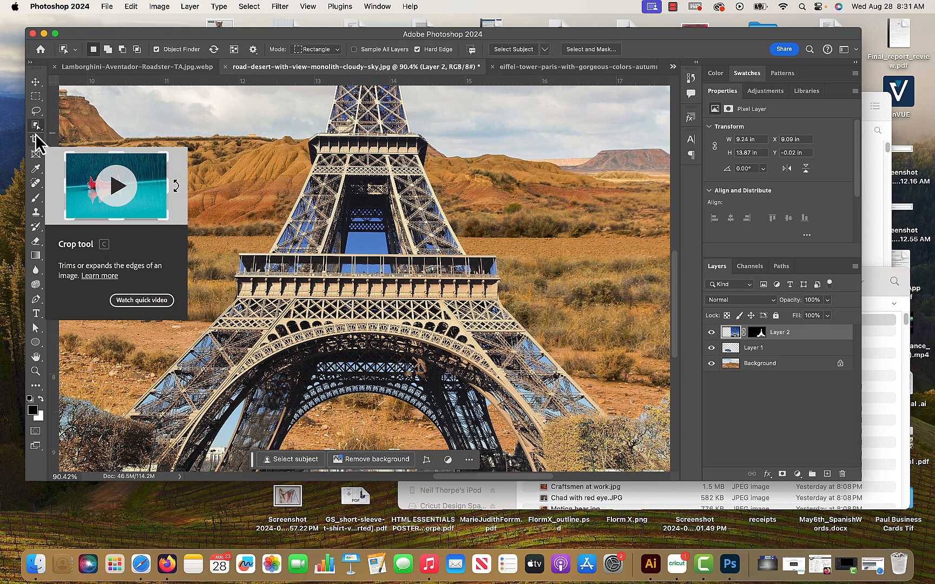
{"action": "right_click", "coordinate": [36, 126]}
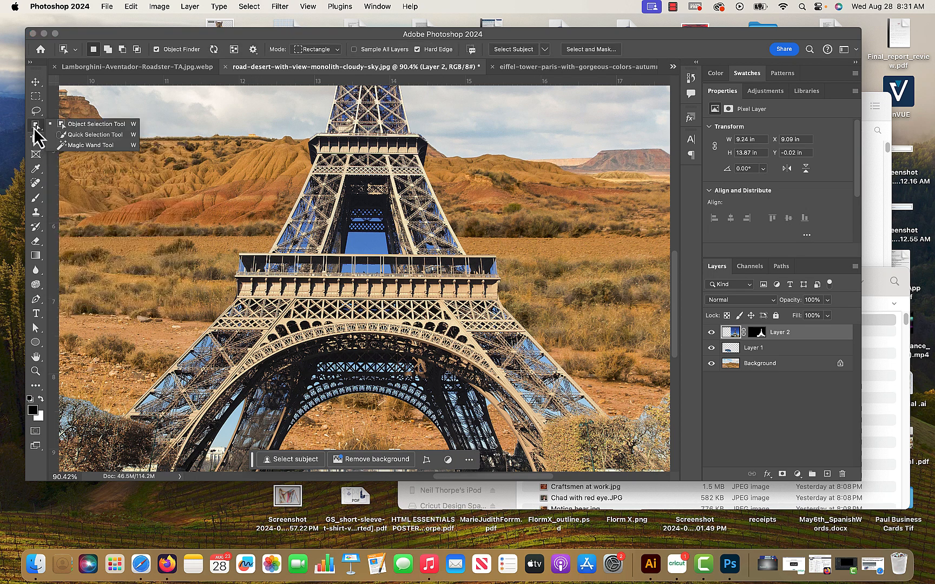
{"action": "left_click", "coordinate": [83, 145]}
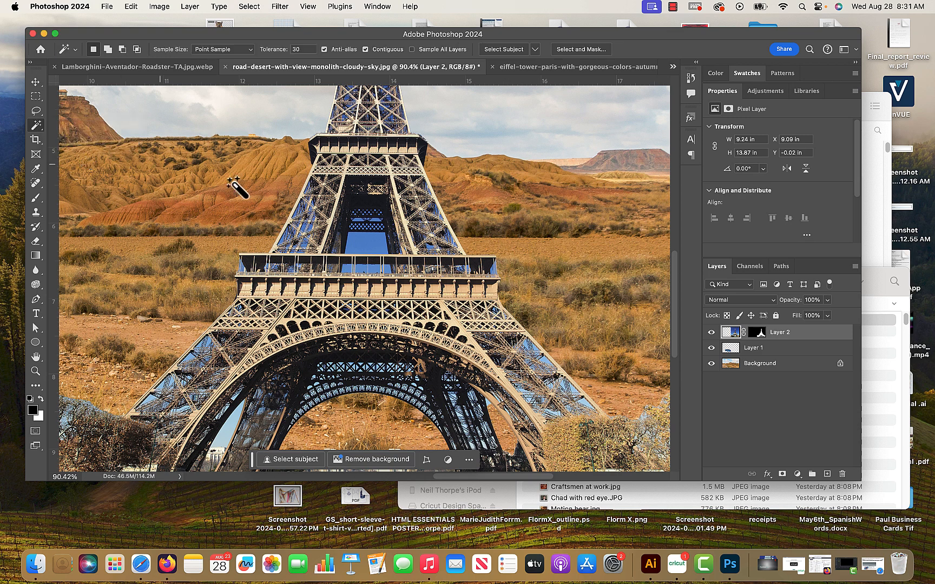
{"action": "left_click", "coordinate": [367, 239]}
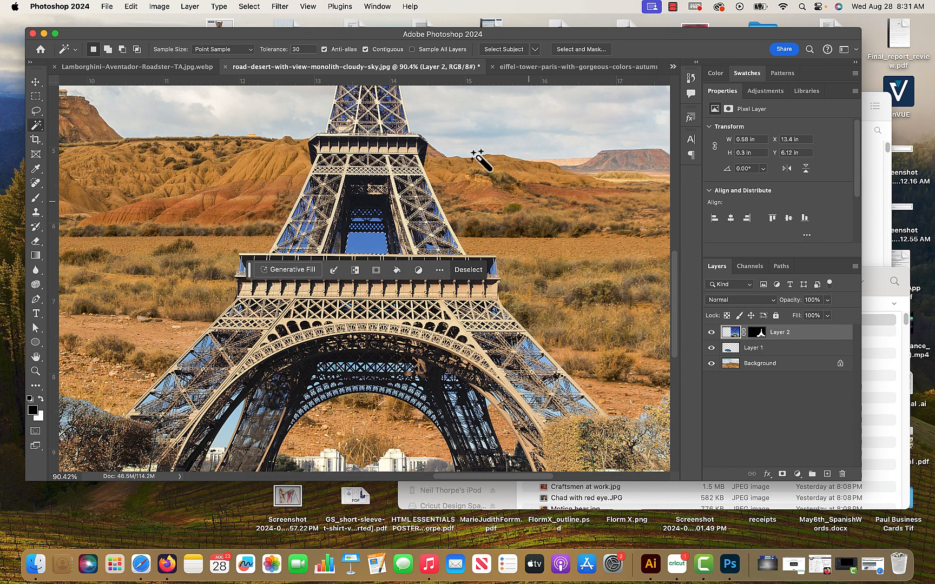
{"action": "left_click", "coordinate": [255, 7]}
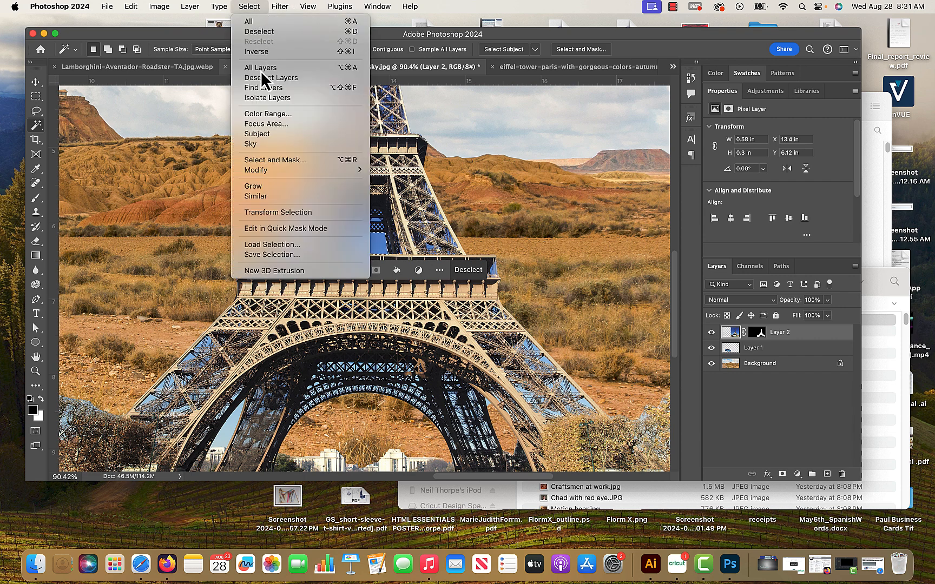
{"action": "left_click", "coordinate": [287, 197]}
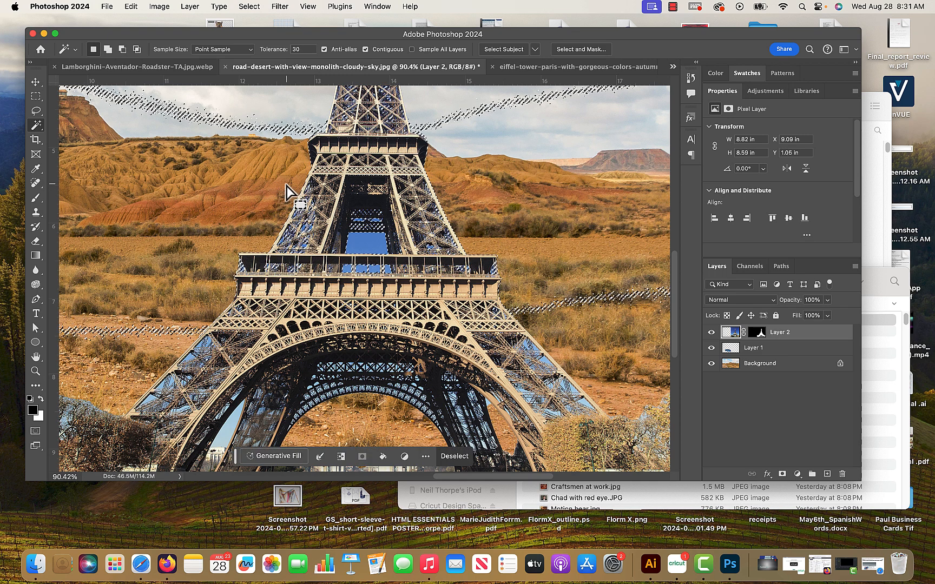
Fill the selected blue sky areas on the Layer 2 mask to hide them, and clear the selection.
{"action": "left_click", "coordinate": [757, 333]}
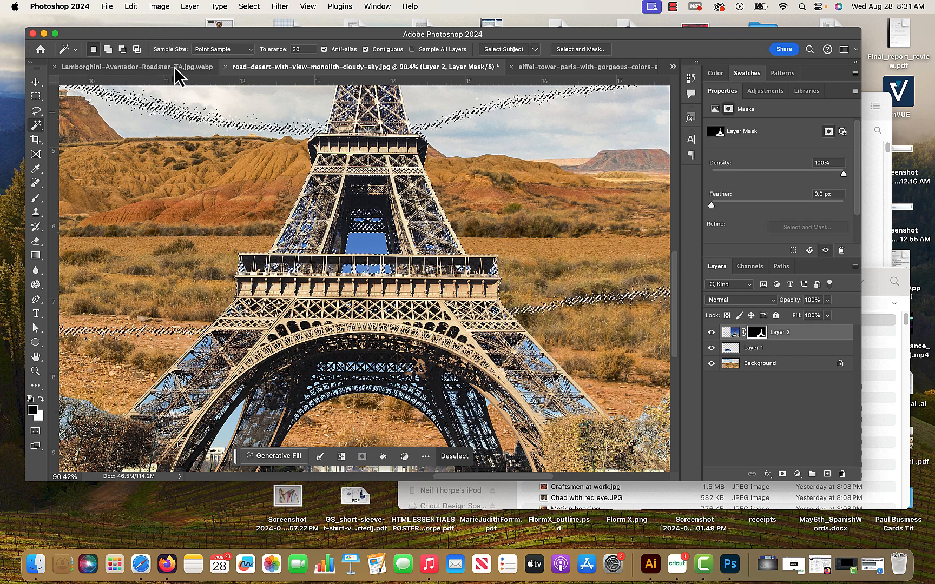
{"action": "left_click", "coordinate": [132, 8]}
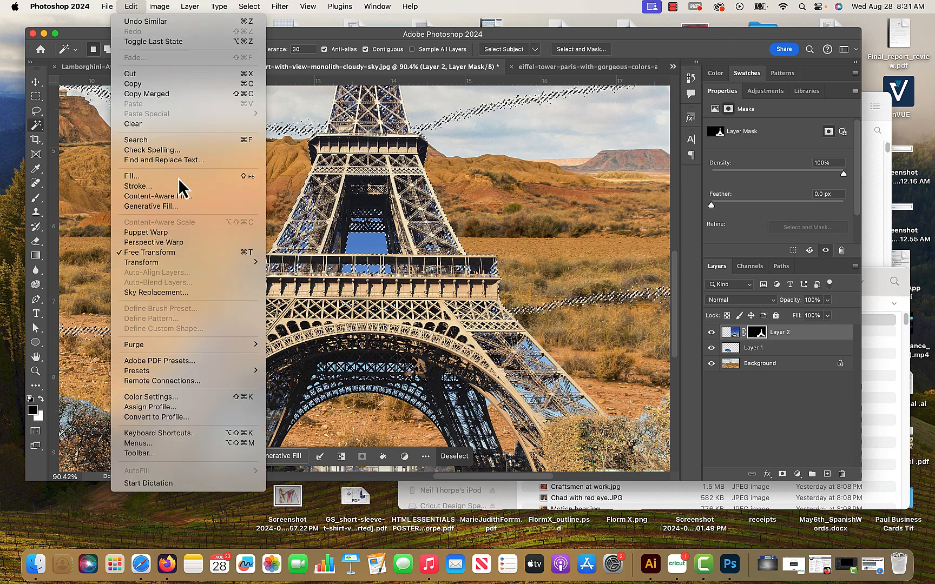
{"action": "left_click", "coordinate": [163, 176]}
{"action": "left_click", "coordinate": [541, 215]}
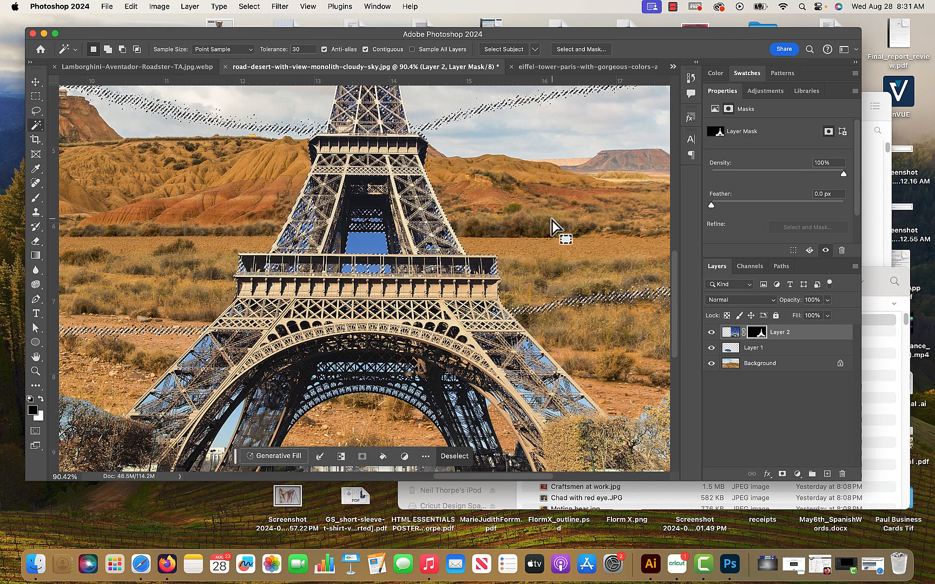
{"action": "left_click", "coordinate": [35, 97]}
{"action": "left_click", "coordinate": [173, 161]}
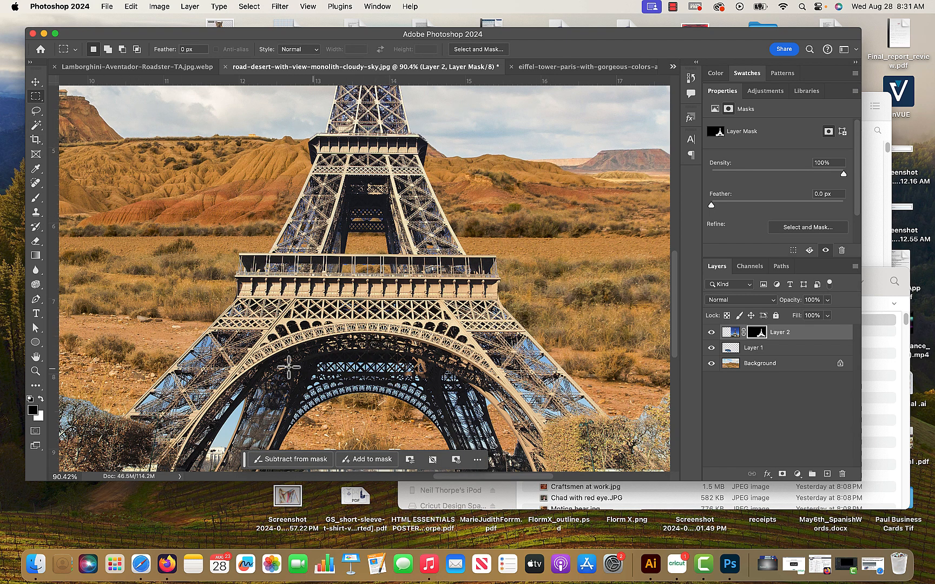
Select the lighter blue sky between the tower's legs on the Layer 2 image with the Magic Wand and extend it to similar colours.
{"action": "left_click", "coordinate": [35, 126]}
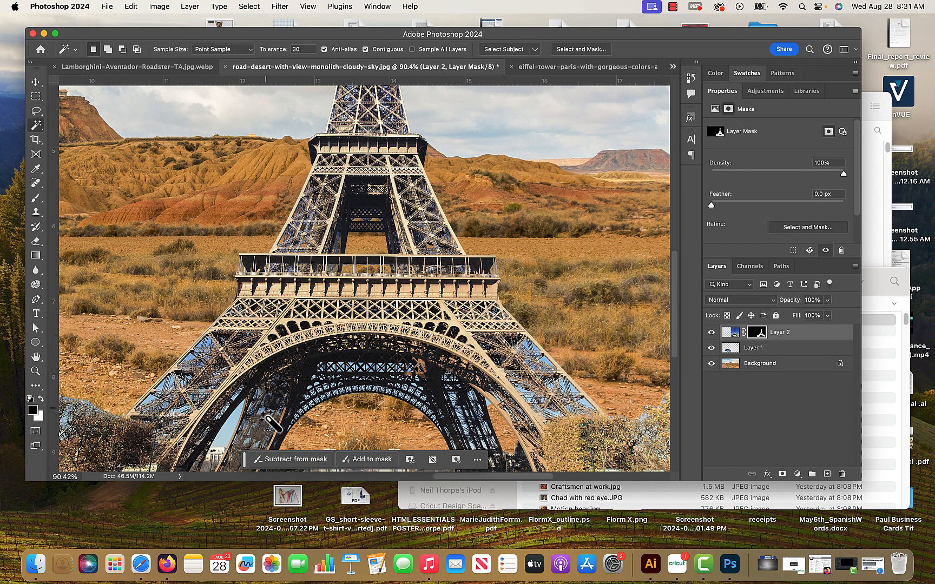
{"action": "left_click", "coordinate": [232, 430]}
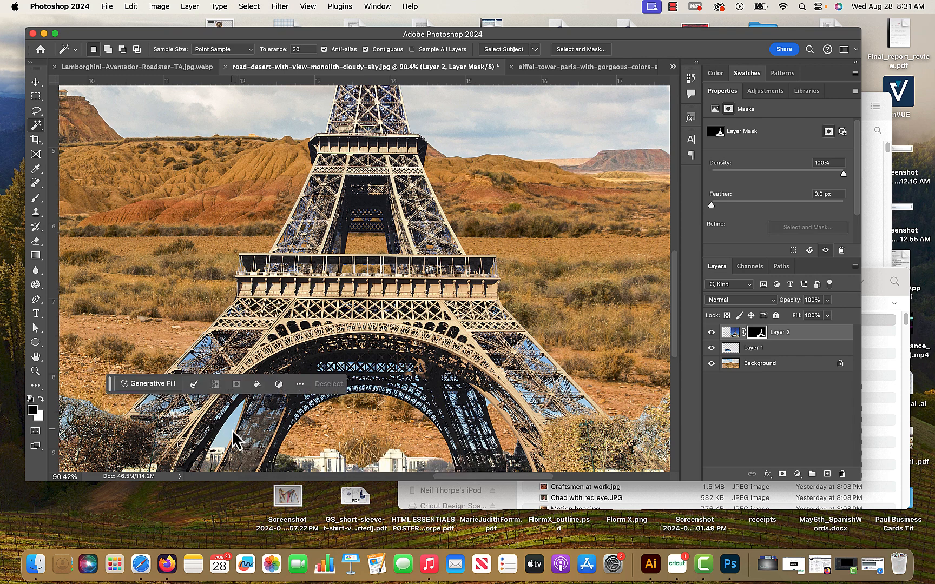
{"action": "left_click", "coordinate": [730, 332]}
{"action": "key", "text": "super+d"}
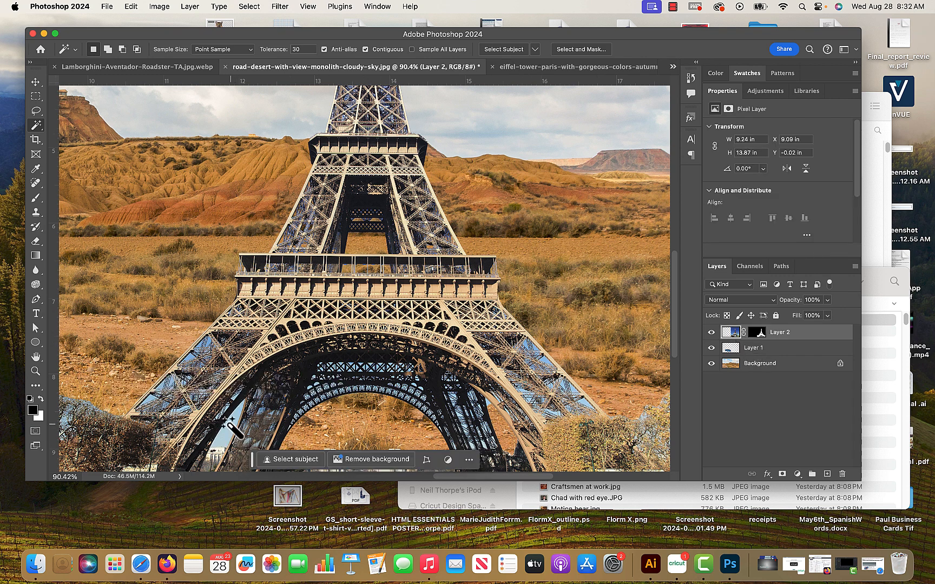
{"action": "left_click", "coordinate": [231, 424]}
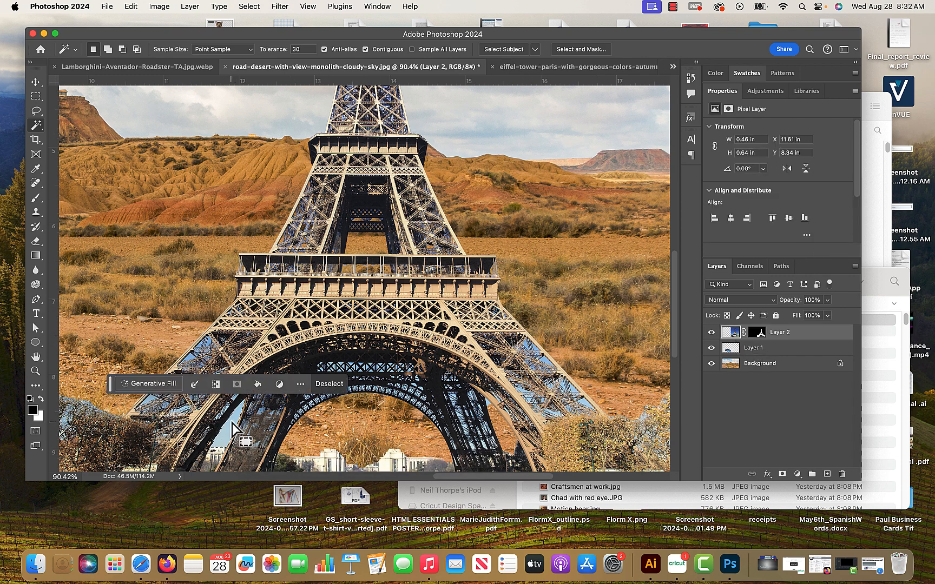
{"action": "left_click", "coordinate": [249, 6]}
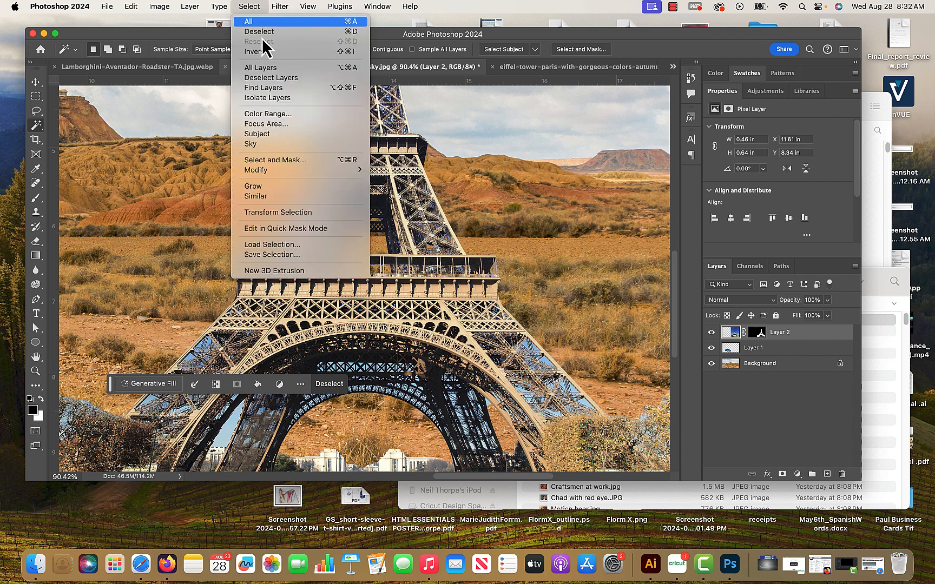
{"action": "left_click", "coordinate": [275, 197]}
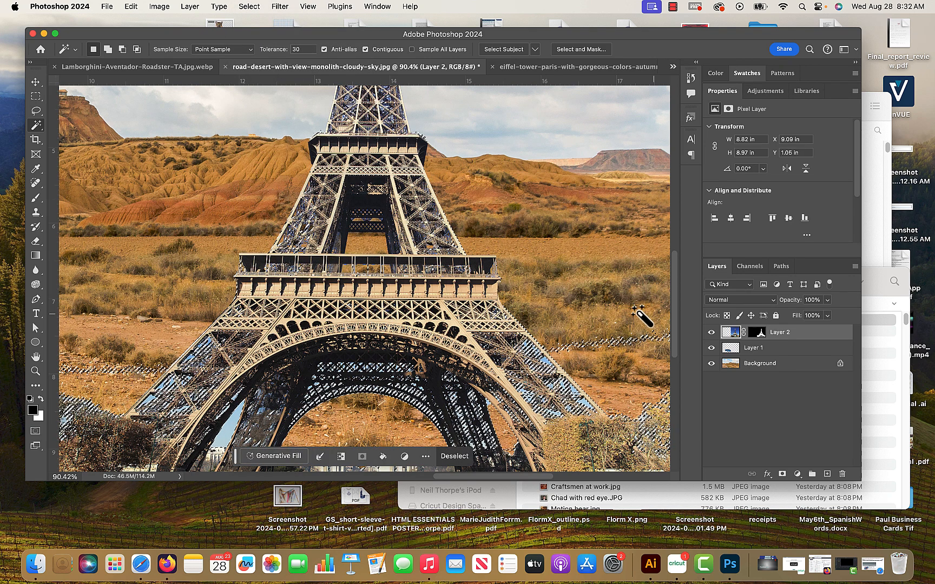
Make black the background colour, clear the selected light blue sky to black on the Layer 2 mask, and deselect.
{"action": "left_click", "coordinate": [759, 333]}
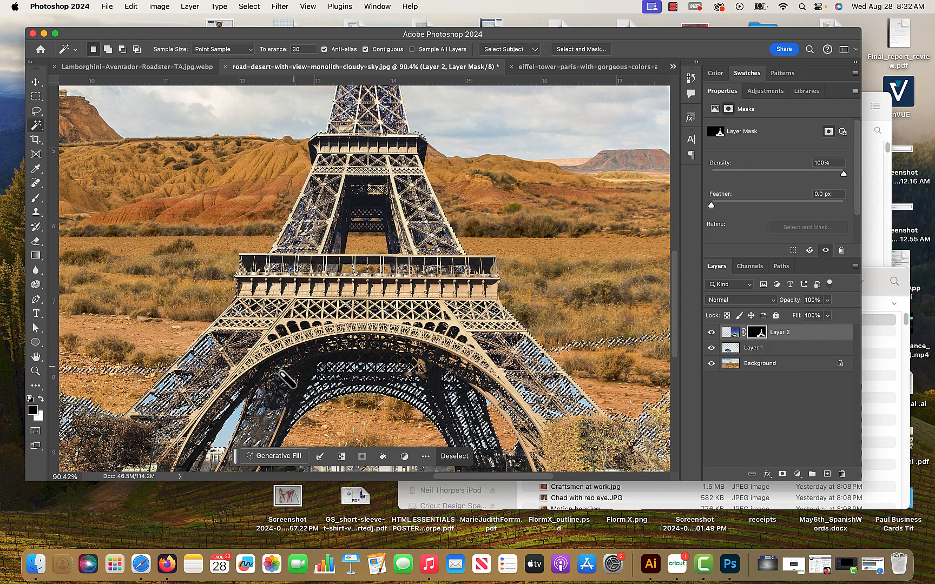
{"action": "left_click", "coordinate": [41, 398]}
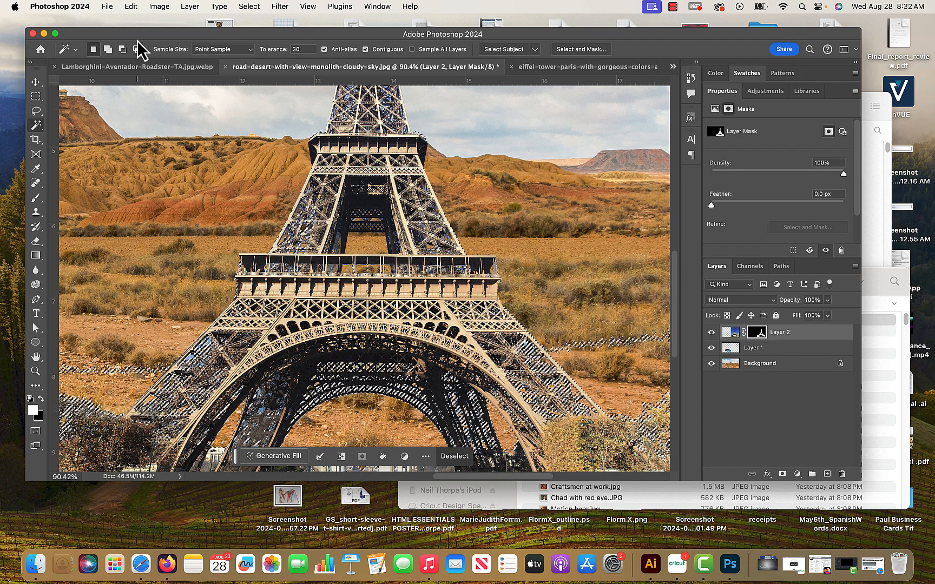
{"action": "left_click", "coordinate": [131, 7]}
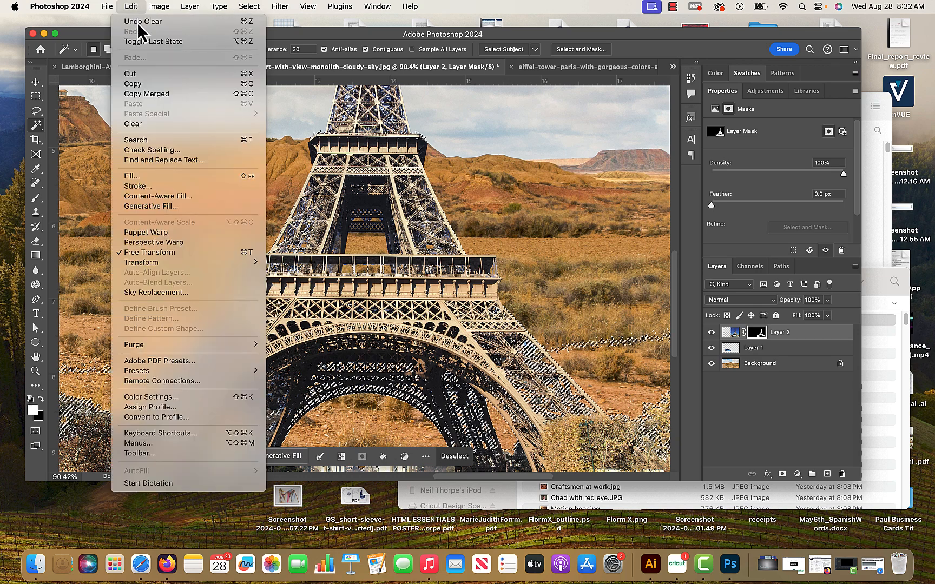
{"action": "left_click", "coordinate": [437, 201]}
{"action": "key", "text": "super+d"}
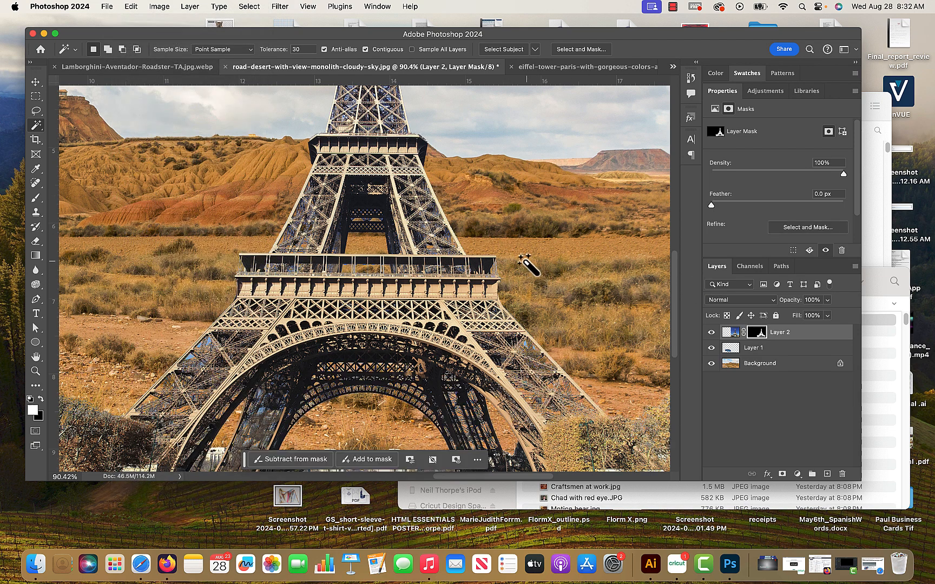
Inspect the Layer 2 mask on its own in black and white across the whole picture, and return to the normal image view.
{"action": "left_click", "coordinate": [753, 333], "text": "alt"}
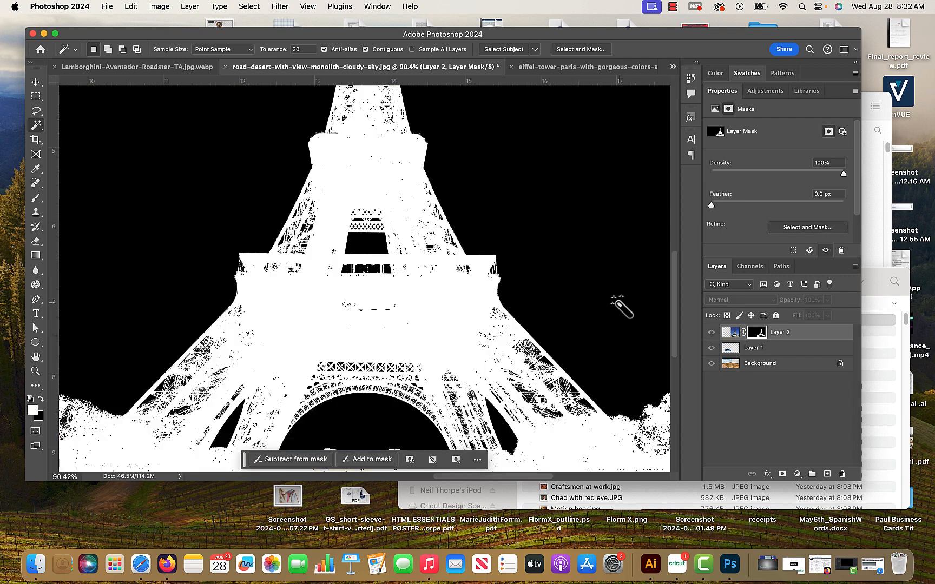
{"action": "scroll", "coordinate": [621, 307], "scroll_direction": "down", "scroll_amount": 5}
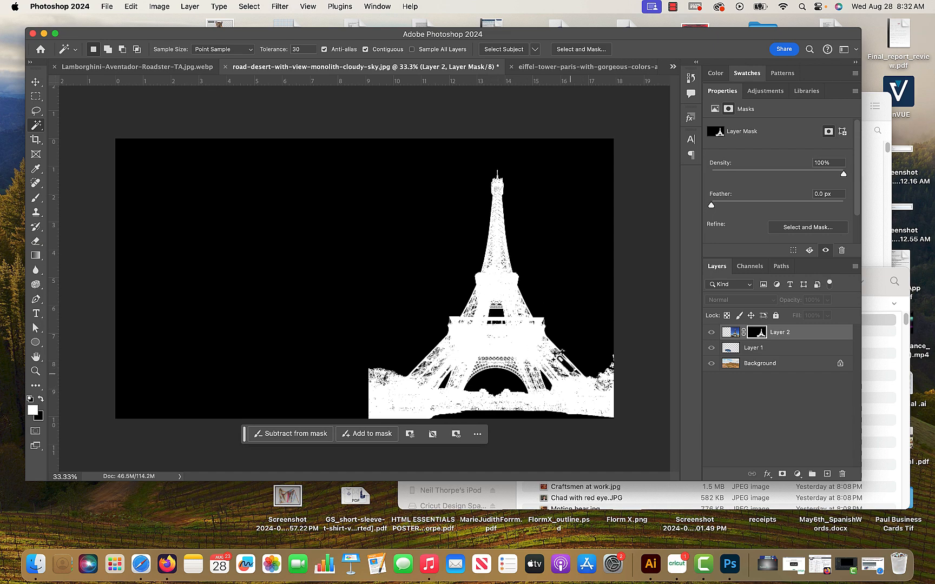
{"action": "left_click", "coordinate": [713, 333]}
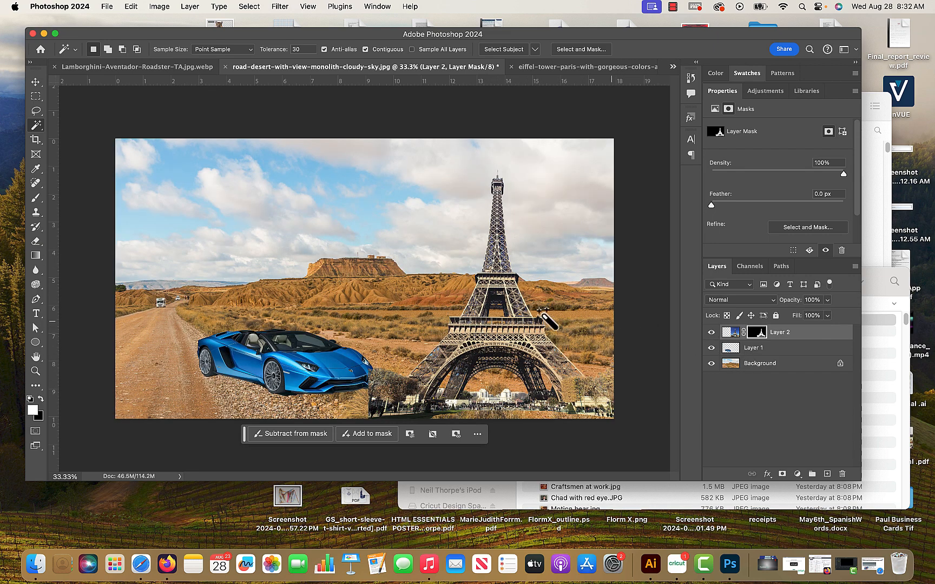
Move the Eiffel Tower layer up and left so its base stands near the horizon behind the car.
{"action": "left_click", "coordinate": [35, 81]}
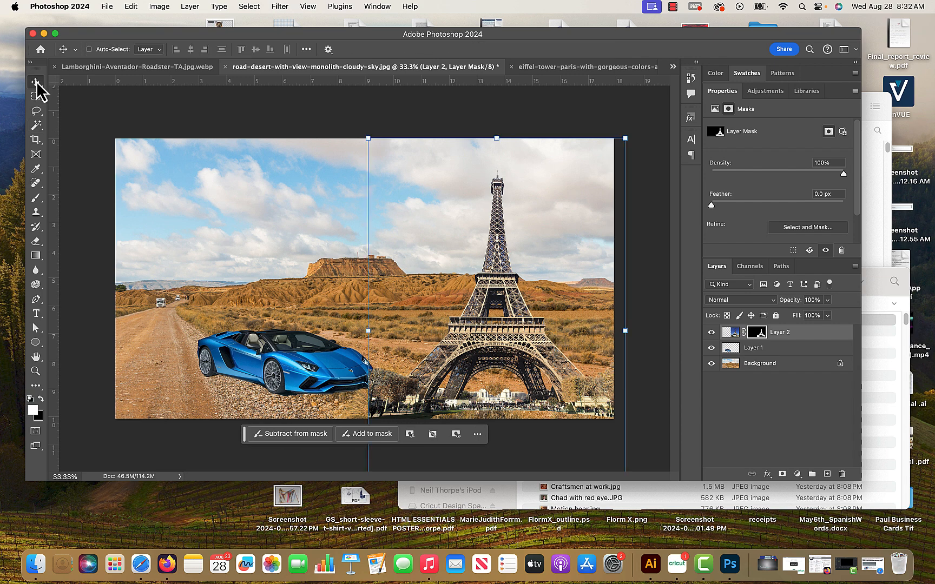
{"action": "left_click_drag", "start_coordinate": [541, 352], "coordinate": [378, 263]}
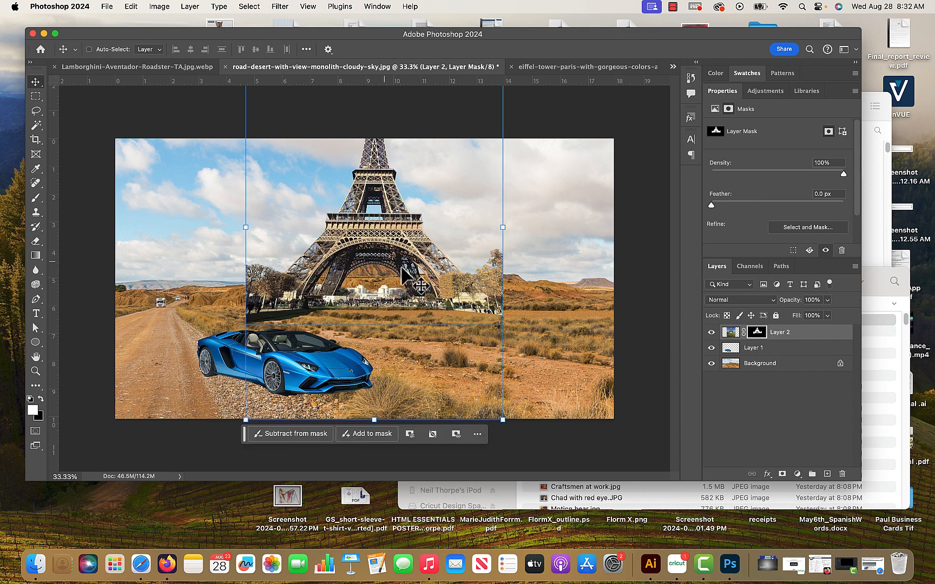
{"action": "left_click", "coordinate": [35, 96]}
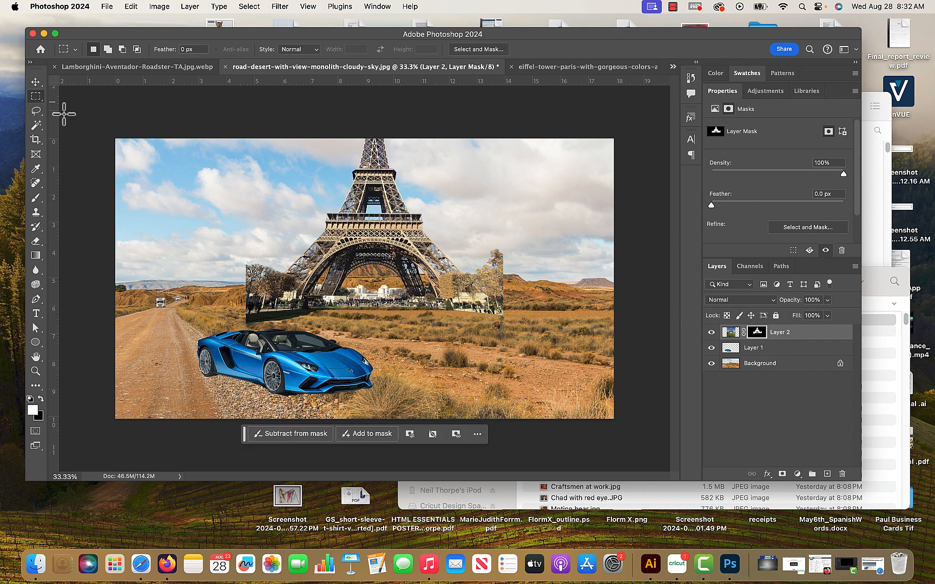
Paint black on the Layer 2 mask over the trees right of the tower, using a soft 700 px brush at 51% opacity.
{"action": "left_click", "coordinate": [35, 198]}
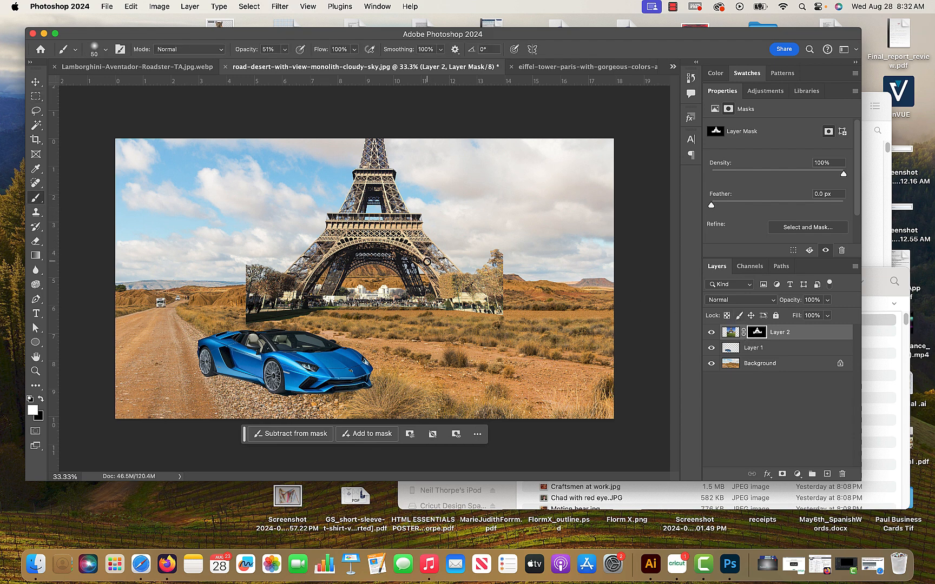
{"action": "key", "text": "bracketright"}
{"action": "key", "text": "bracketright"}
{"action": "key", "text": "bracketright"}
{"action": "key", "text": "bracketright"}
{"action": "key", "text": "bracketright"}
{"action": "key", "text": "bracketright"}
{"action": "key", "text": "x"}
{"action": "mouse_move", "coordinate": [549, 260]}
{"action": "left_mouse_down"}
{"action": "mouse_move", "coordinate": [497, 276]}
{"action": "mouse_move", "coordinate": [487, 292]}
{"action": "left_mouse_up"}
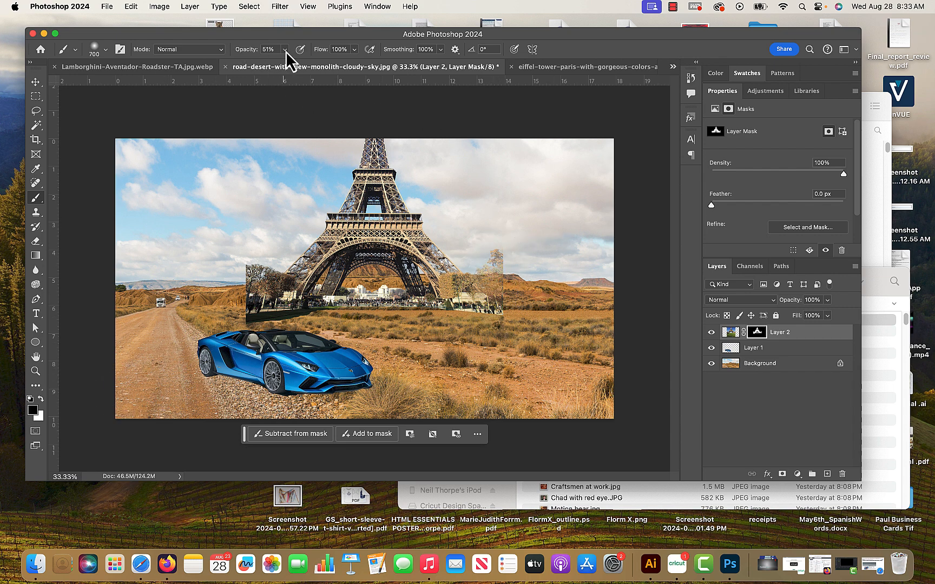
Set the brush opacity to 100% and paint out the trees, crowd and grass along the tower's base on the mask.
{"action": "left_click_drag", "start_coordinate": [286, 62], "coordinate": [319, 66]}
{"action": "left_click", "coordinate": [106, 50]}
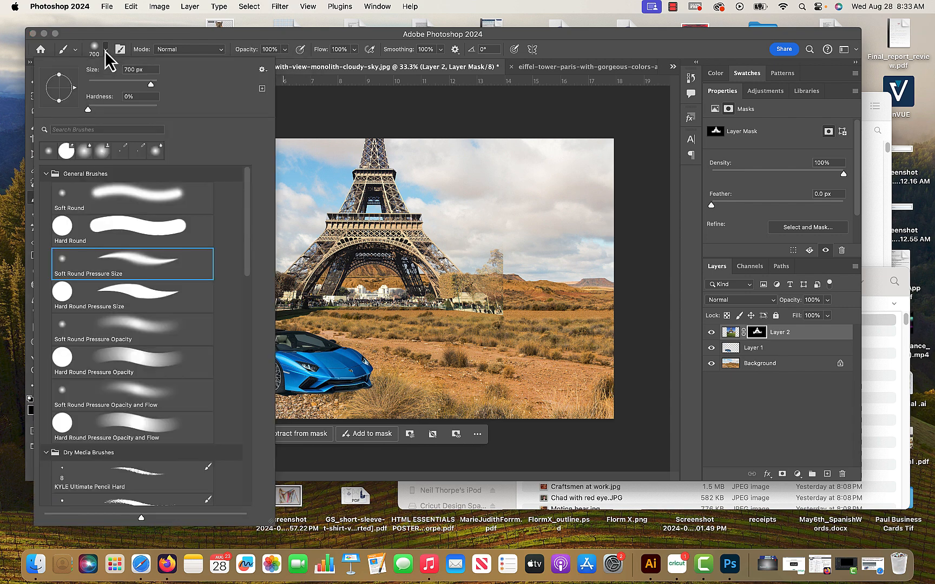
{"action": "left_click", "coordinate": [106, 51]}
{"action": "mouse_move", "coordinate": [501, 292]}
{"action": "left_mouse_down"}
{"action": "mouse_move", "coordinate": [470, 309]}
{"action": "mouse_move", "coordinate": [496, 265]}
{"action": "mouse_move", "coordinate": [443, 300]}
{"action": "mouse_move", "coordinate": [308, 304]}
{"action": "mouse_move", "coordinate": [333, 304]}
{"action": "mouse_move", "coordinate": [262, 294]}
{"action": "left_mouse_up"}
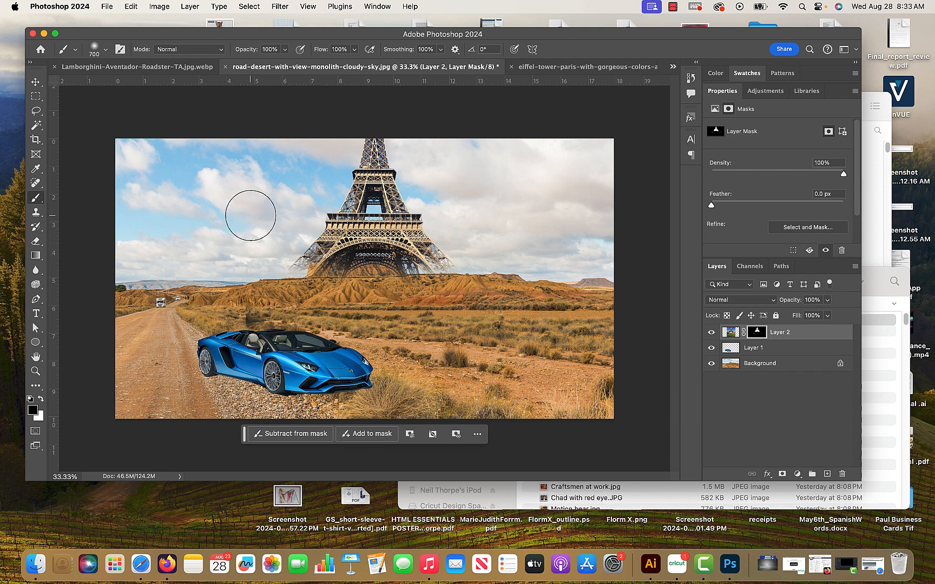
Reduce the brush to 250 px and paint white on the mask to restore the lower parts of the tower's legs.
{"action": "key", "text": "bracketleft"}
{"action": "key", "text": "bracketleft"}
{"action": "key", "text": "bracketleft"}
{"action": "key", "text": "bracketleft"}
{"action": "key", "text": "bracketleft"}
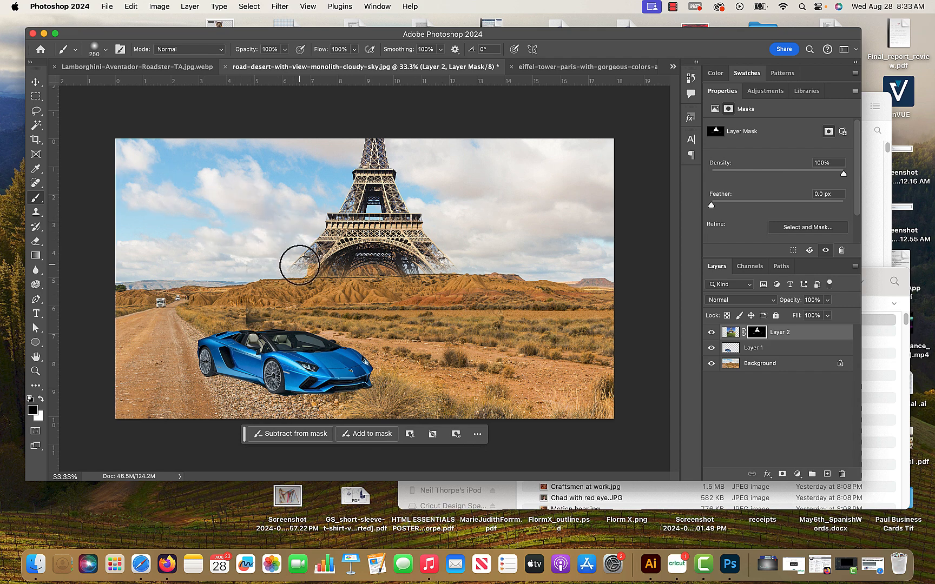
{"action": "key", "text": "x"}
{"action": "left_click_drag", "start_coordinate": [303, 261], "coordinate": [297, 273]}
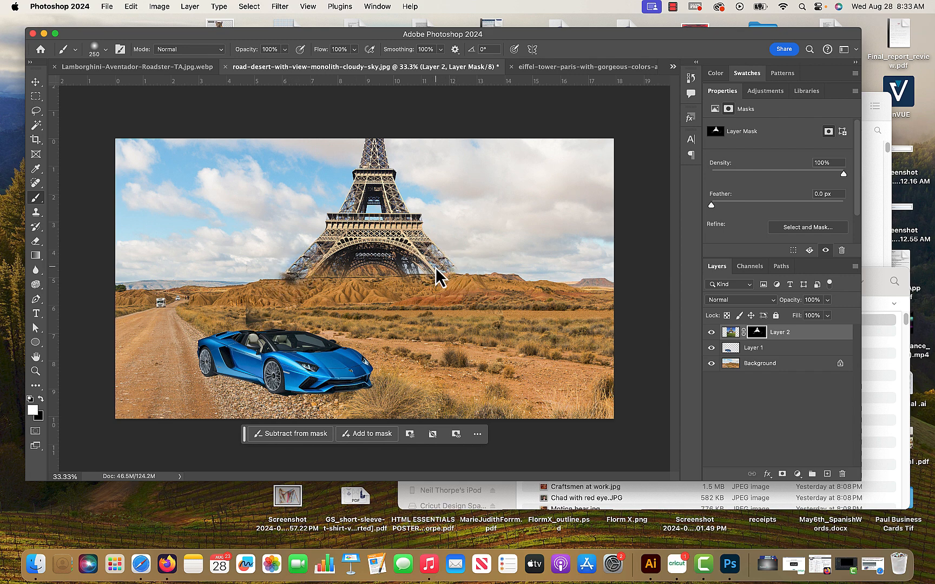
Hide the Eiffel Tower layer and select the flat-topped mesa on the Background layer with the Quick Selection tool.
{"action": "left_click", "coordinate": [36, 97]}
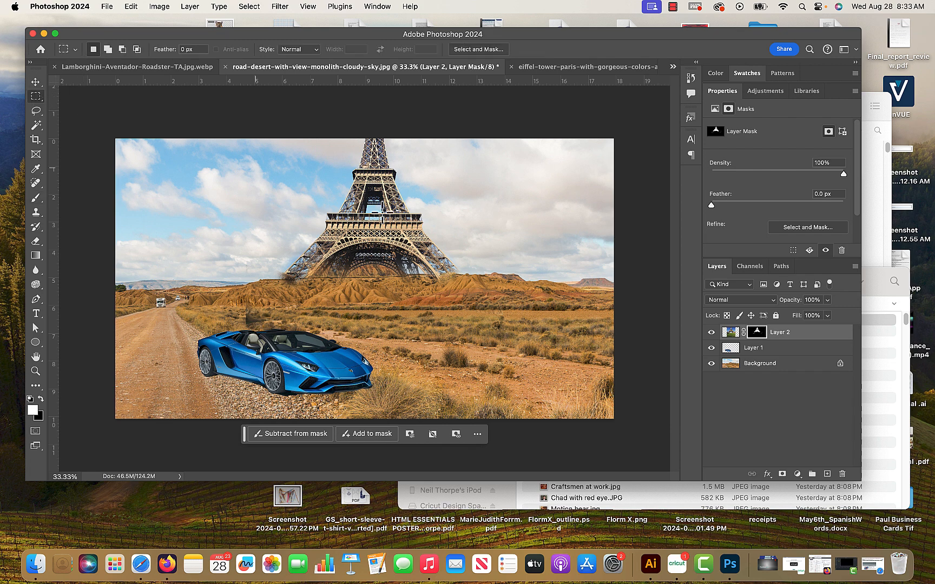
{"action": "left_click", "coordinate": [712, 332]}
{"action": "left_click", "coordinate": [711, 332]}
{"action": "left_click", "coordinate": [712, 332]}
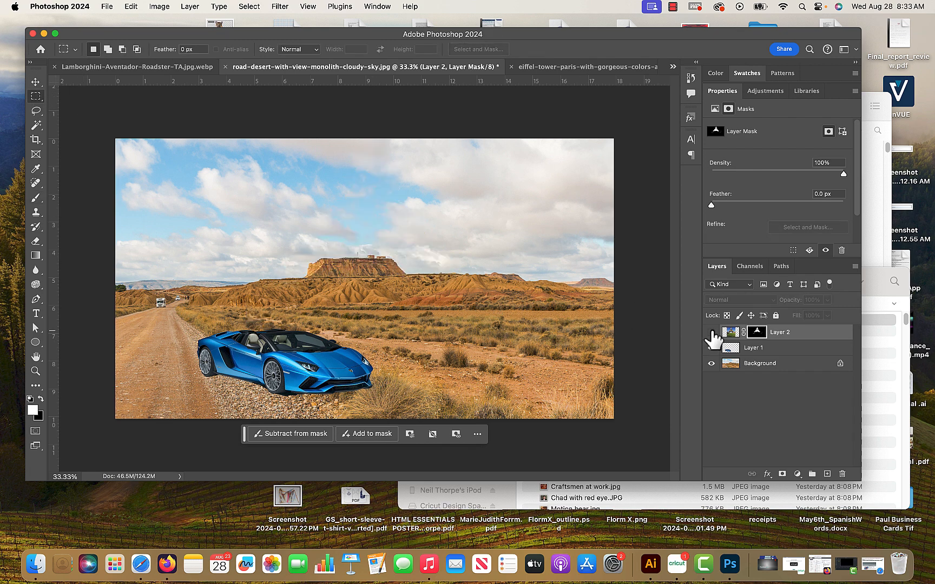
{"action": "left_click_drag", "start_coordinate": [36, 126], "coordinate": [85, 137]}
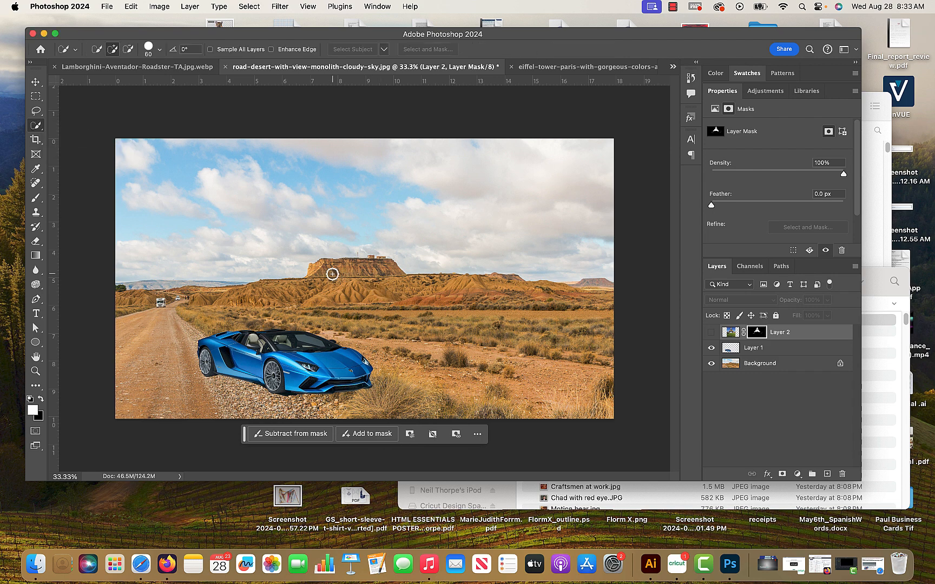
{"action": "double_click", "coordinate": [759, 363]}
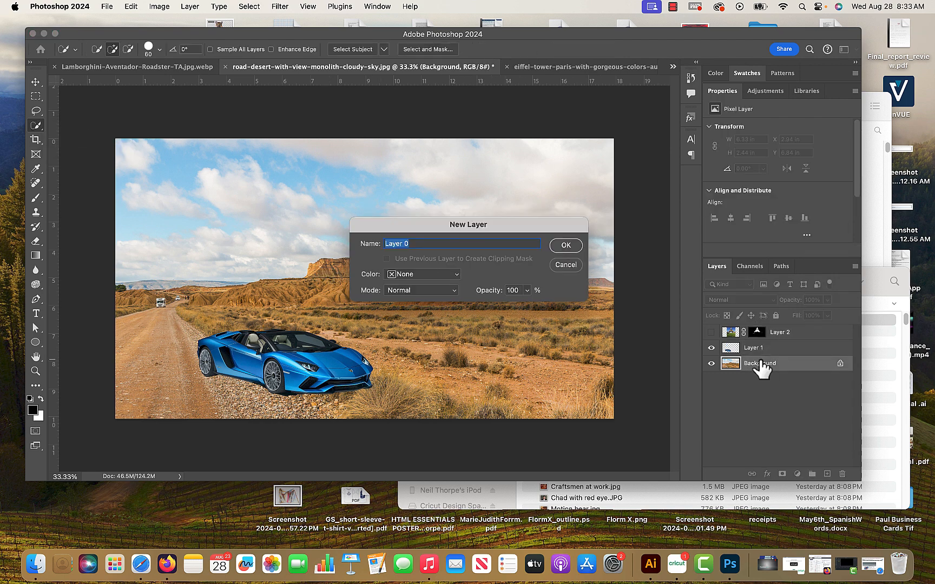
{"action": "left_click", "coordinate": [566, 264]}
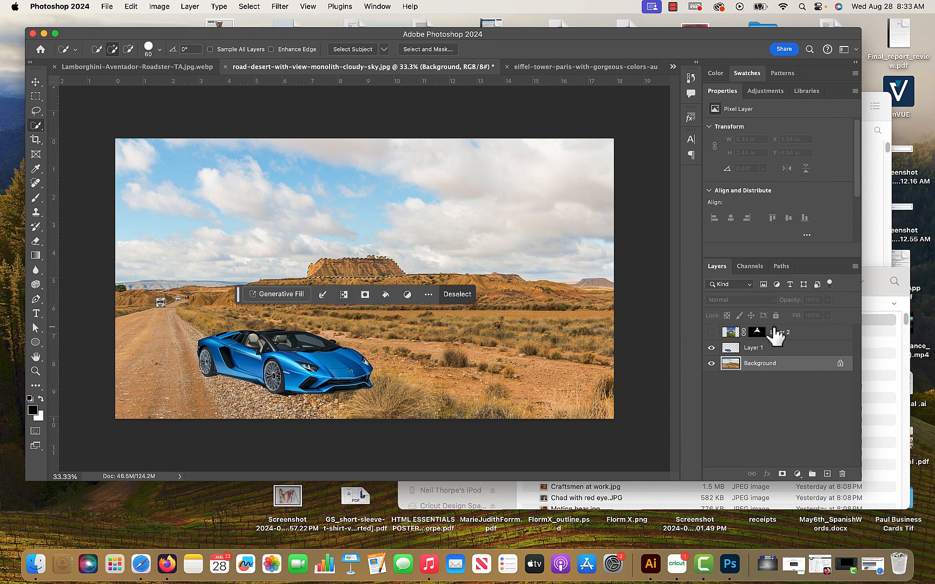
Show the tower layer again, create a group above it with a layer mask from the mesa selection, and invert that mask.
{"action": "left_click", "coordinate": [711, 333]}
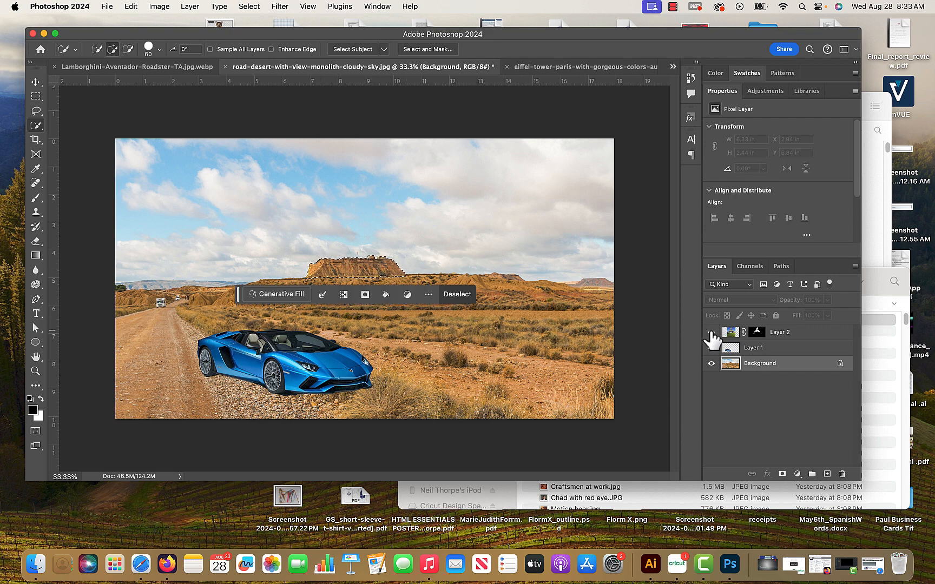
{"action": "left_click", "coordinate": [773, 335]}
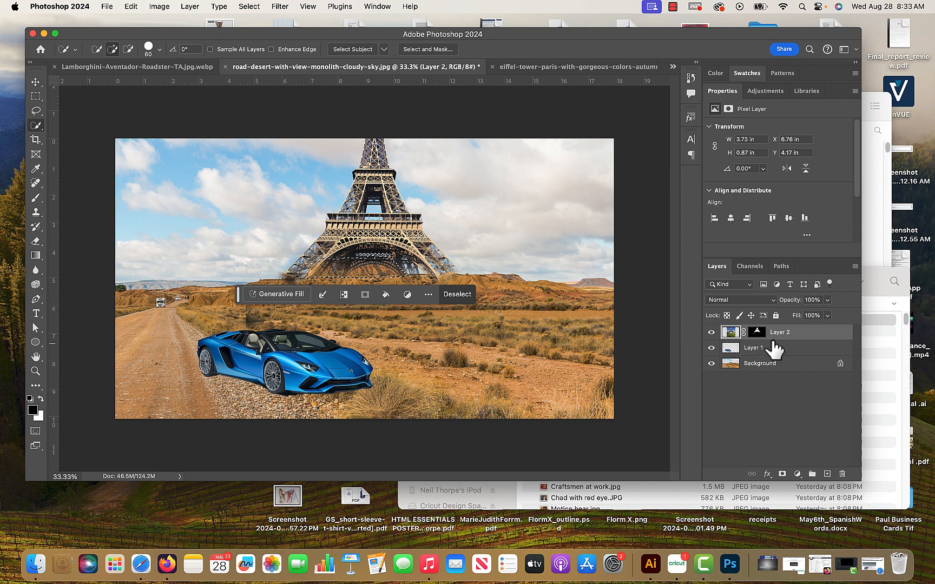
{"action": "left_click", "coordinate": [812, 474]}
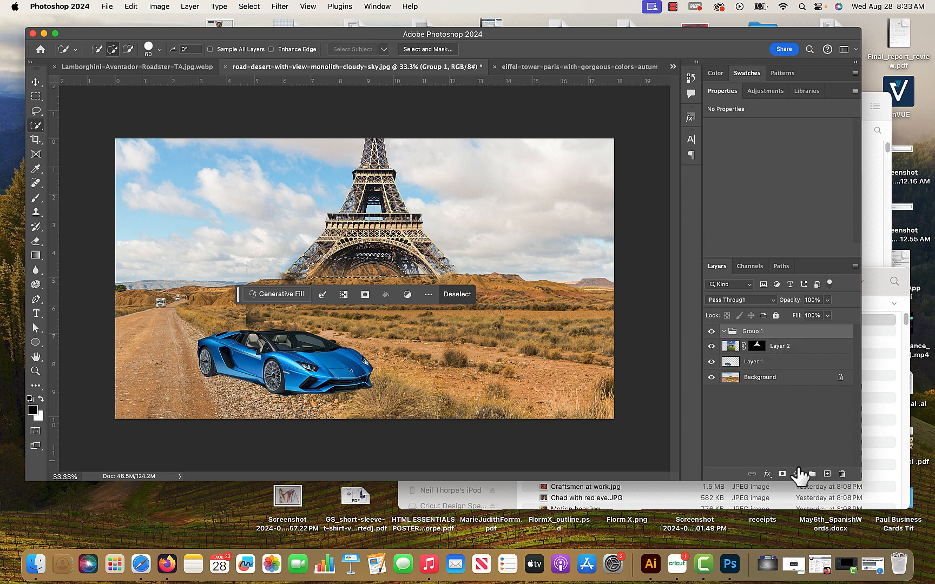
{"action": "left_click", "coordinate": [782, 475]}
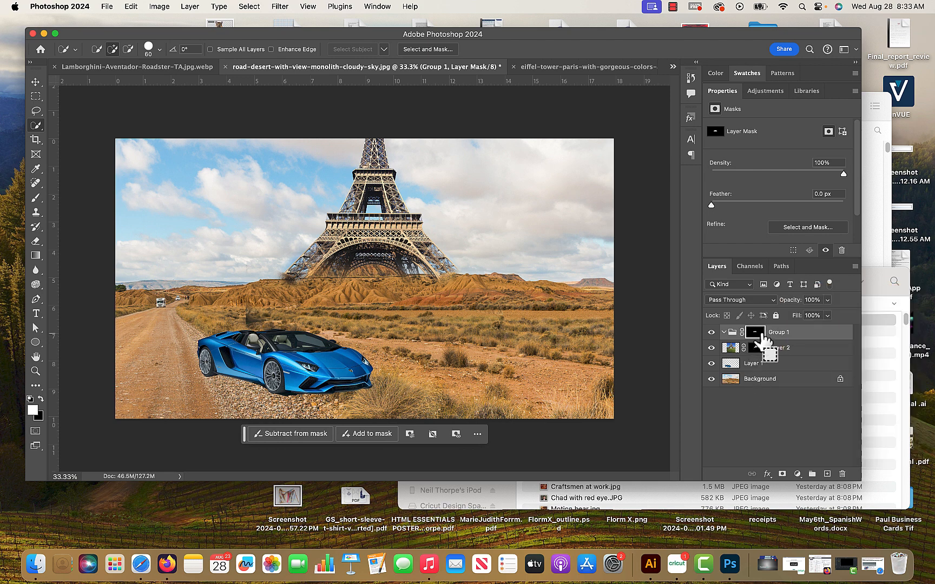
{"action": "left_click_drag", "start_coordinate": [761, 337], "coordinate": [763, 340]}
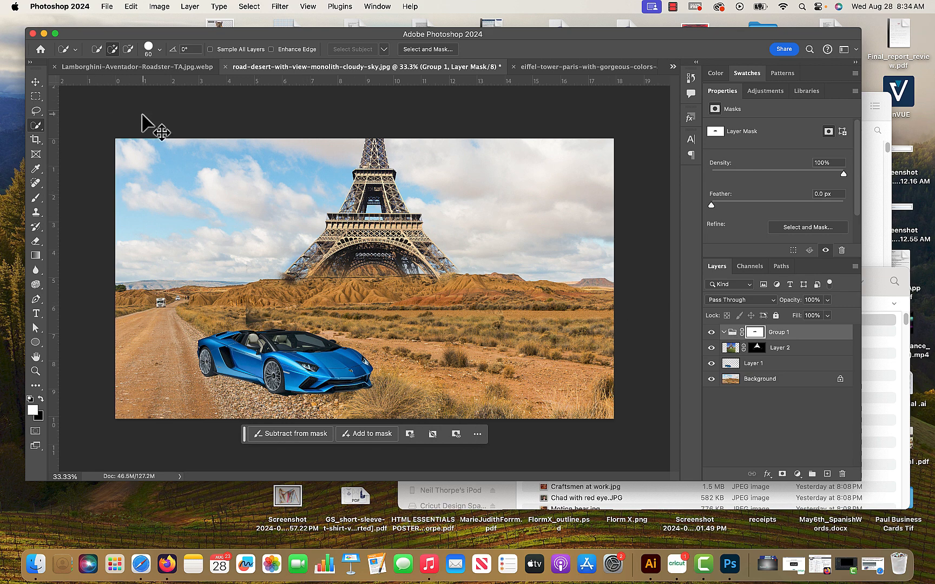
Put Layer 2 inside the masked group and move the tower left behind the mesa, to about X 4.16 in, Y -3.8 in.
{"action": "left_click", "coordinate": [36, 81]}
{"action": "left_click_drag", "start_coordinate": [747, 352], "coordinate": [793, 346]}
{"action": "left_click_drag", "start_coordinate": [413, 224], "coordinate": [355, 223]}
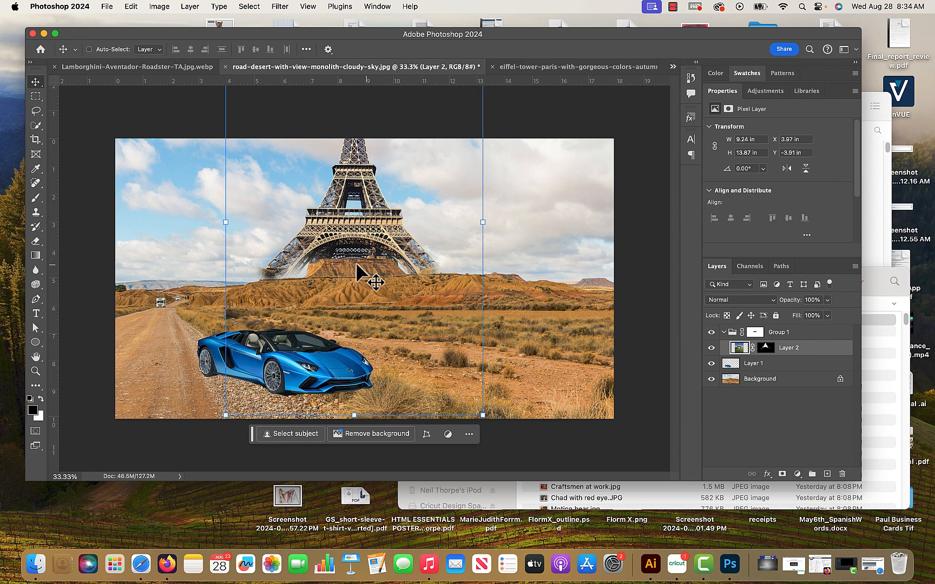
{"action": "mouse_move", "coordinate": [387, 238]}
{"action": "left_mouse_down"}
{"action": "mouse_move", "coordinate": [351, 226]}
{"action": "mouse_move", "coordinate": [417, 224]}
{"action": "mouse_move", "coordinate": [384, 230]}
{"action": "left_mouse_up"}
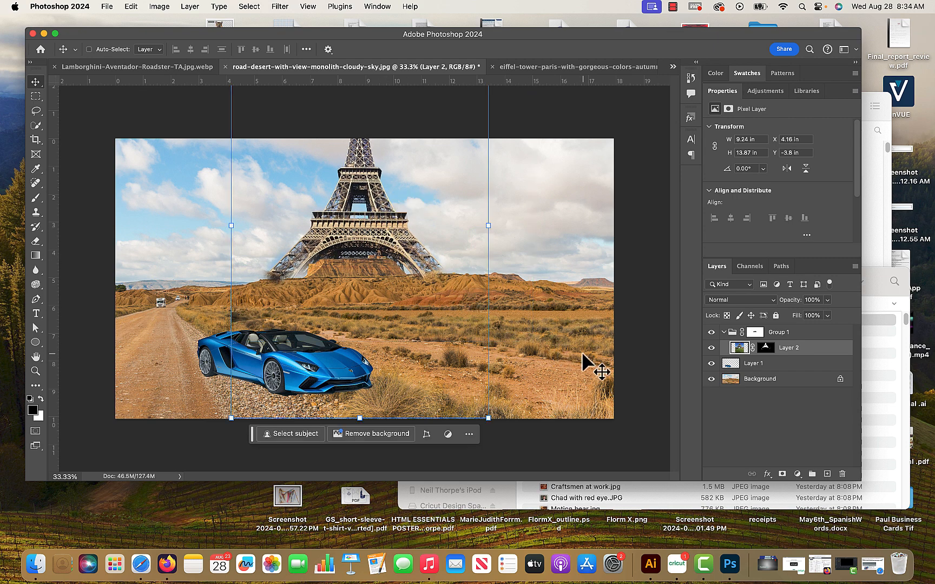